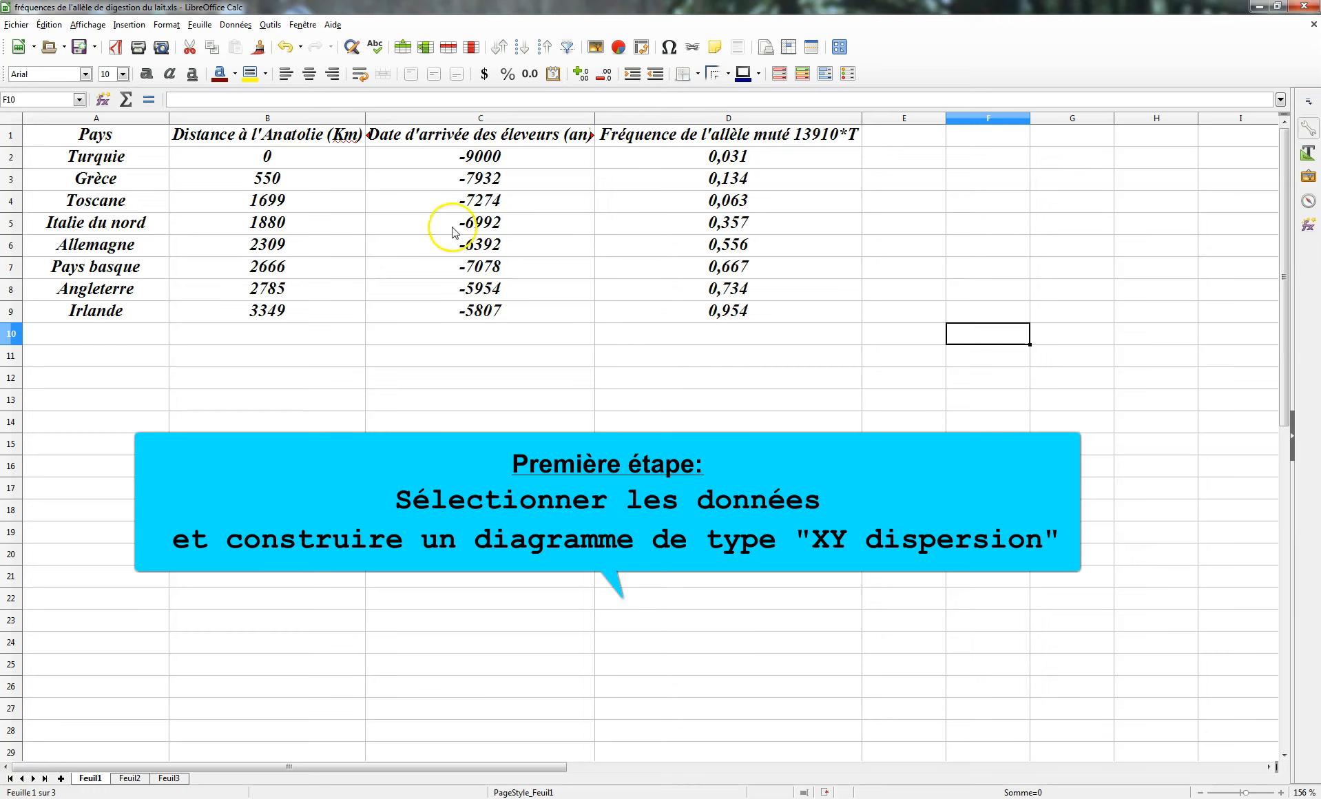
Insert a points-only XY (dispersion) chart from the distance data in B1:B9 and the allele frequency data in D1:D9
left_click_drag(298, 136, 298, 311)
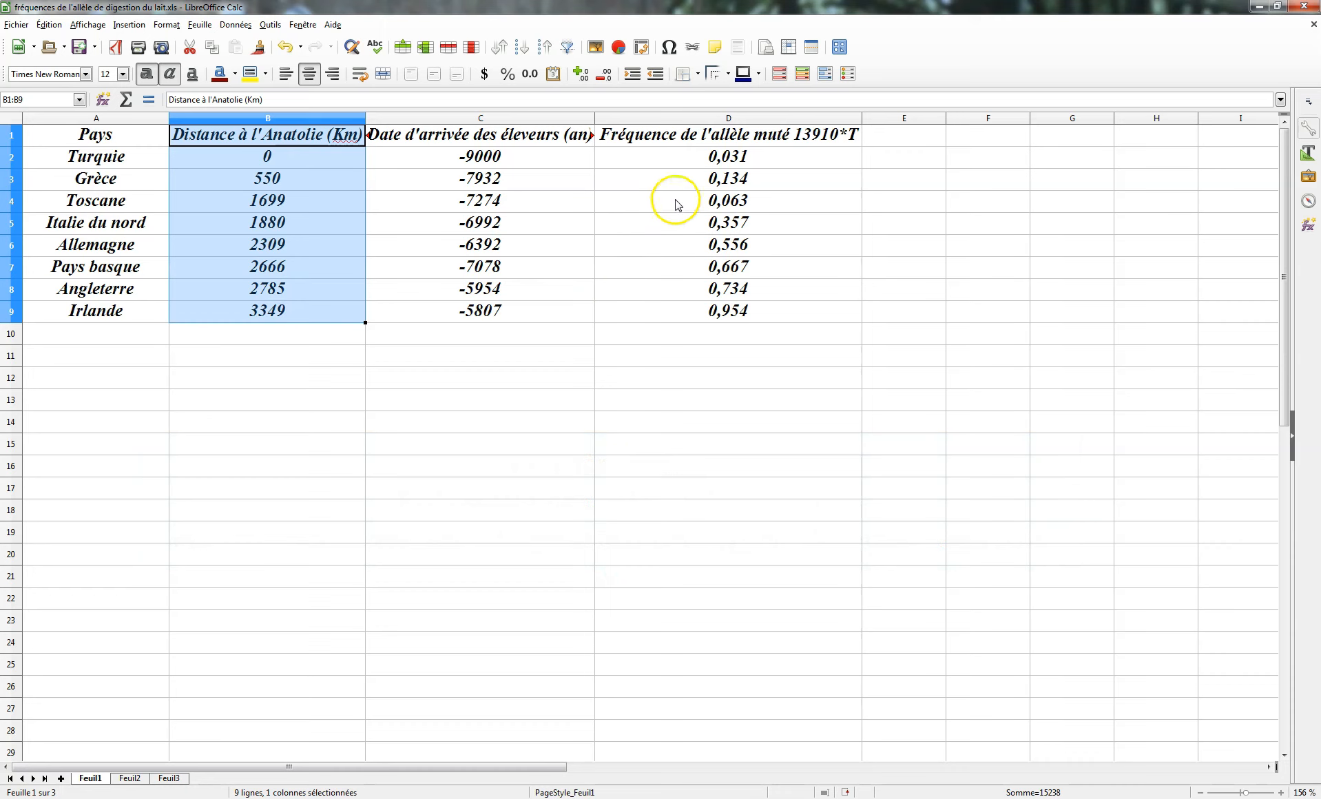
left_click(706, 136, "ctrl")
left_click_drag(706, 136, 713, 312)
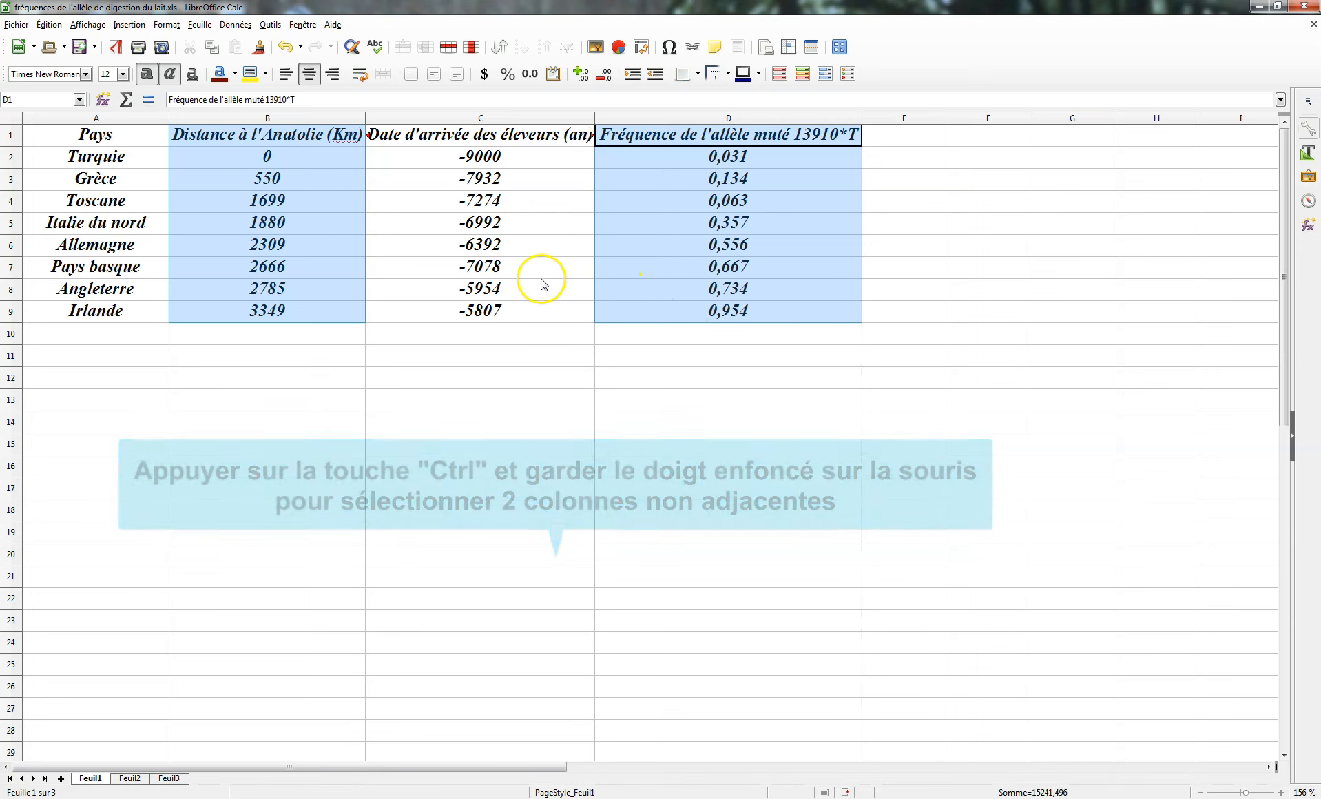
left_click(129, 25)
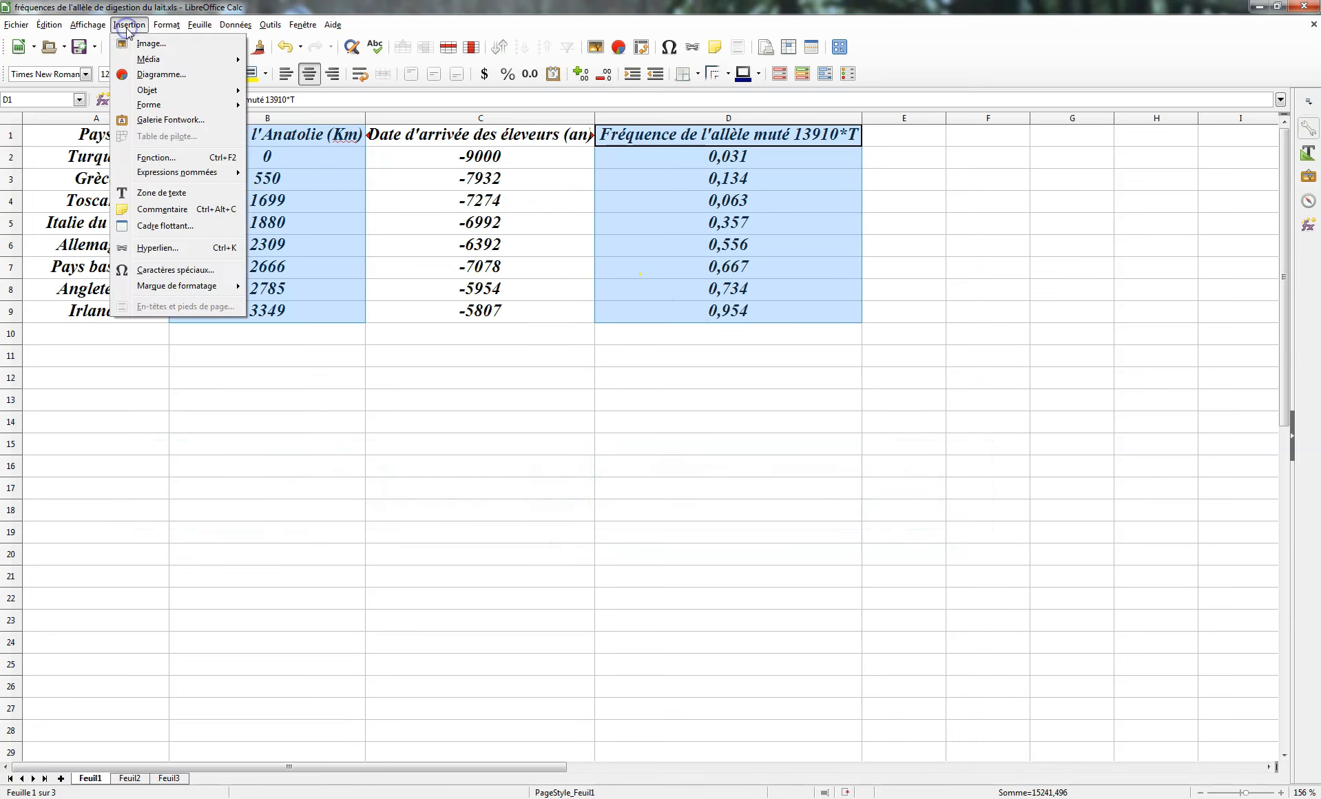
left_click(134, 77)
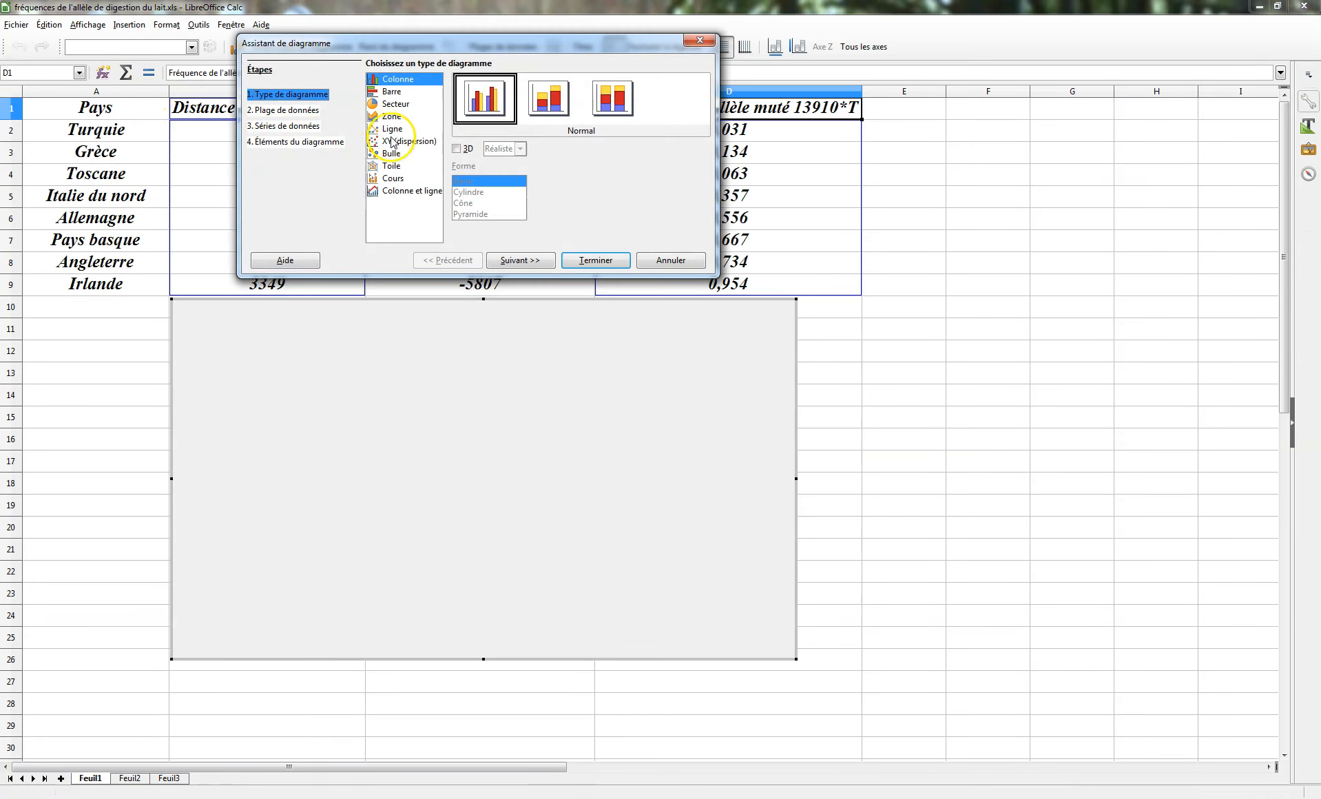
left_click(390, 129)
left_click(392, 141)
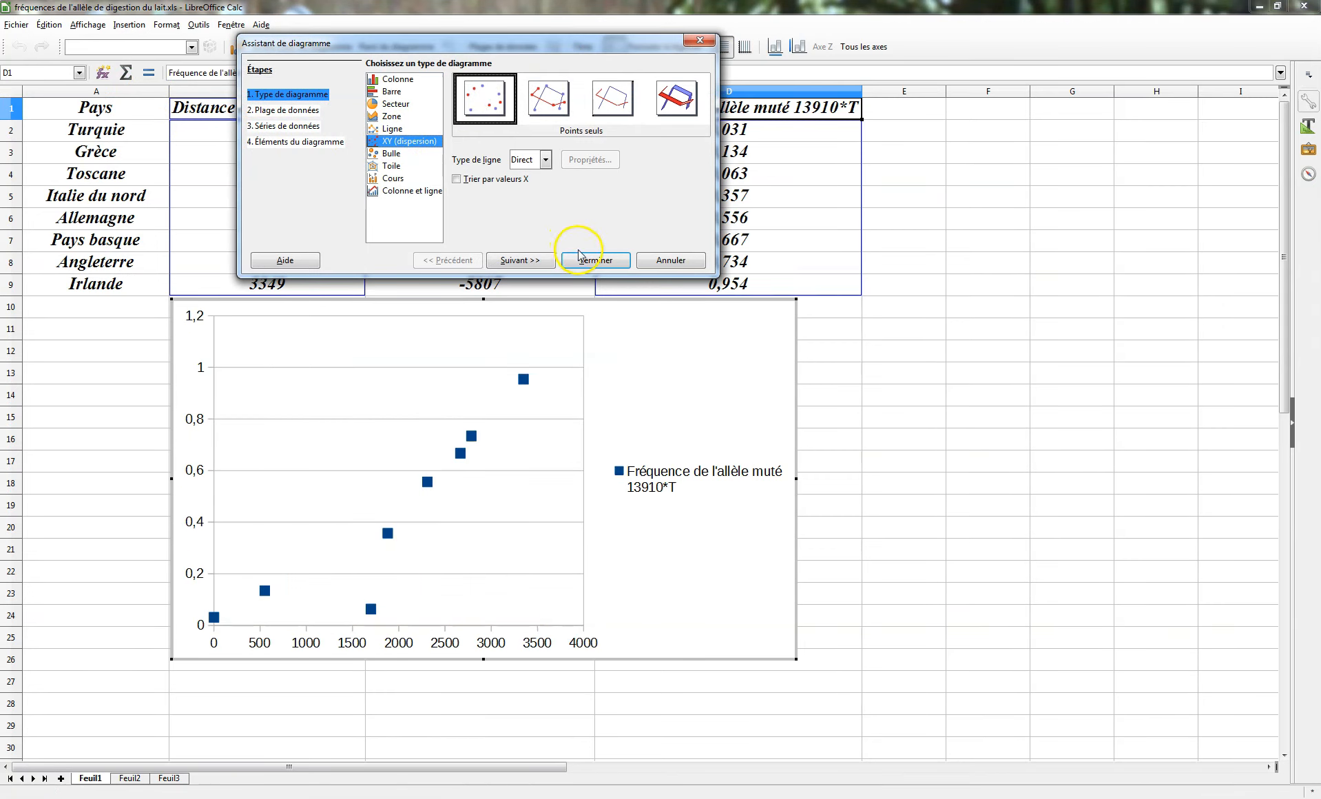
Title the chart "Evolution de la fréquence de l'allèle muté en fonction de la distance à l'Anatolie"
left_click(310, 143)
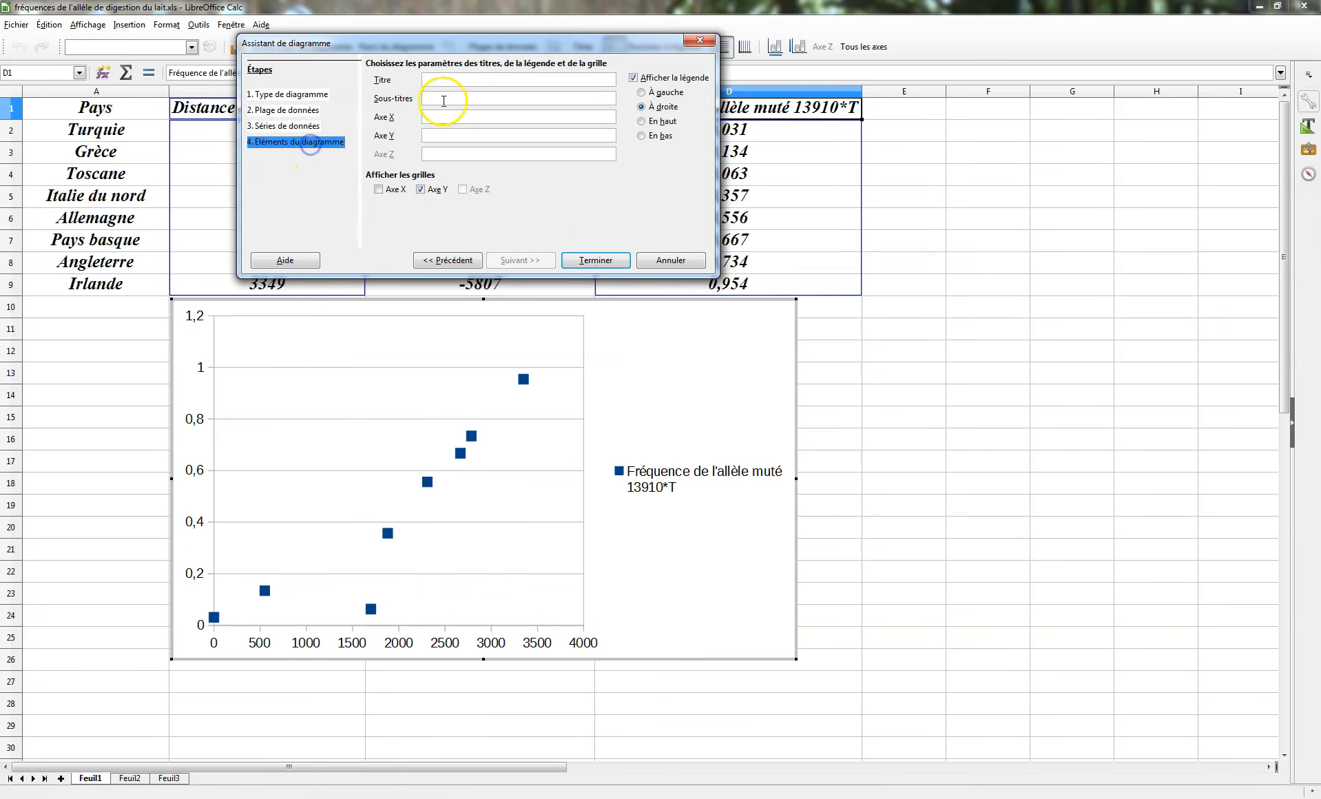
left_click(443, 79)
type("Evolution de la fréquen")
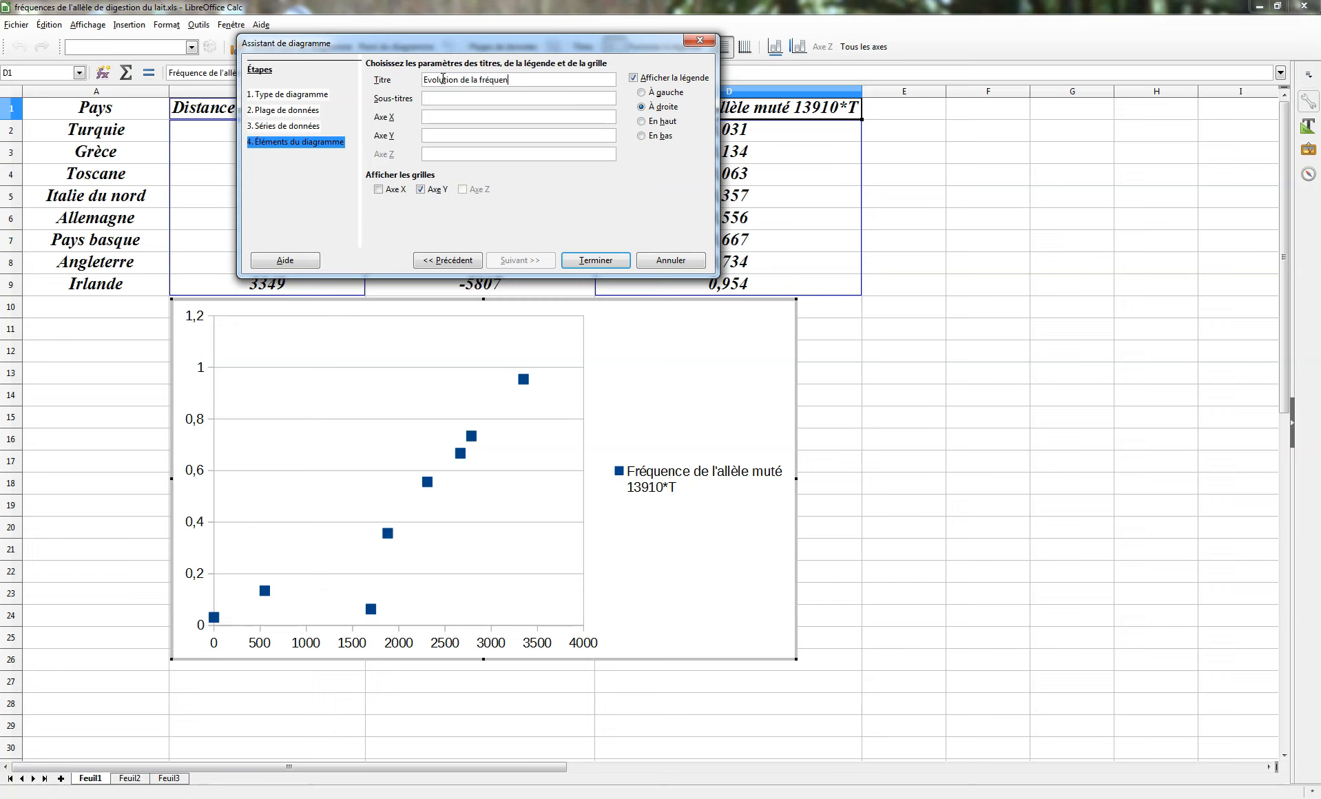
type("ce de l'allèle muté en fonc")
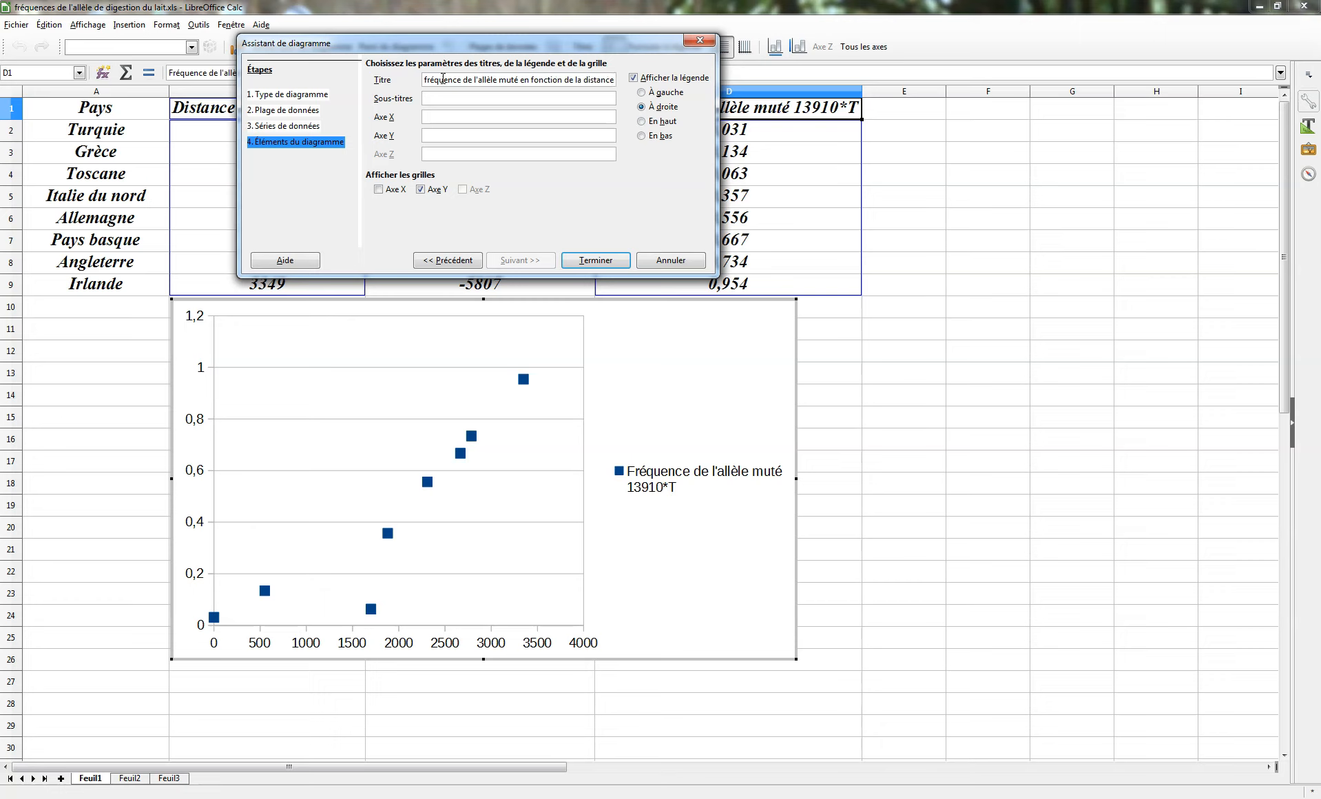
type("à l'Anatolie")
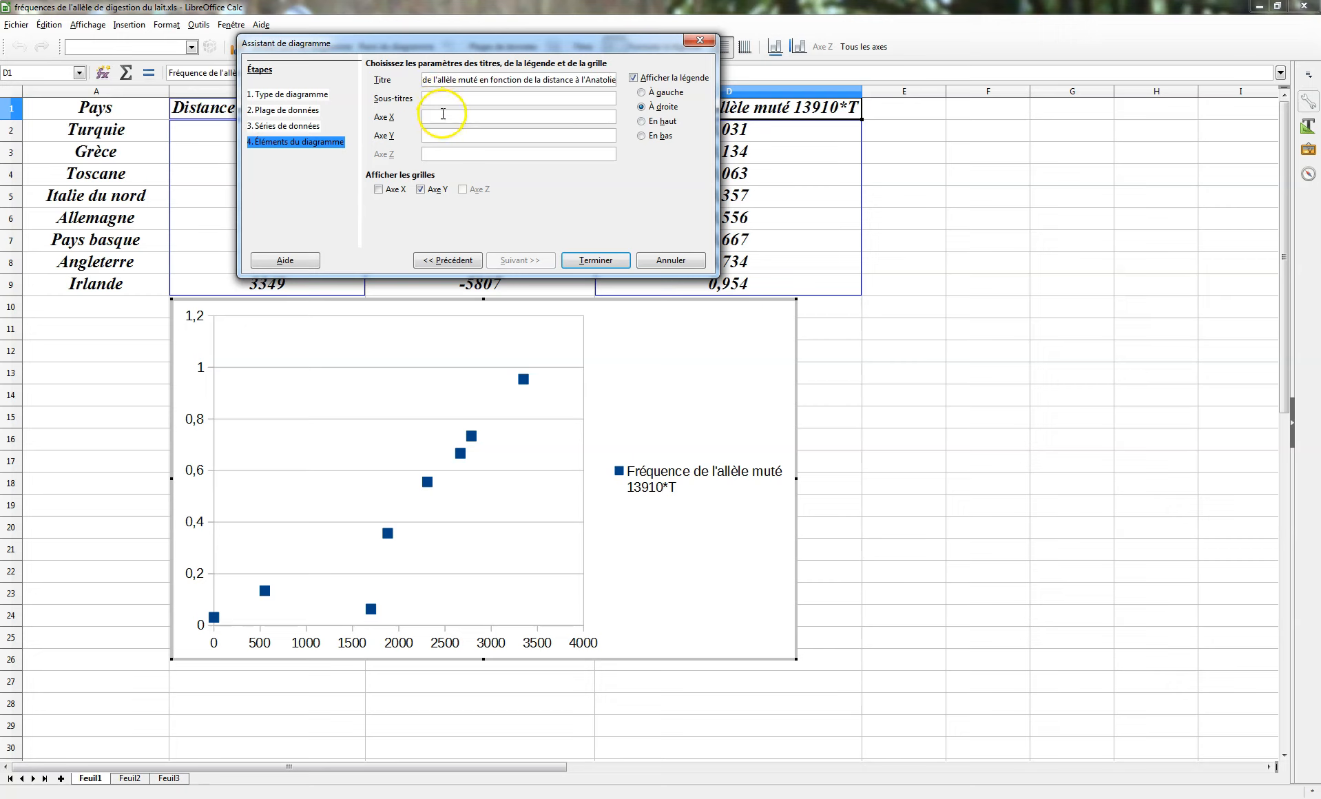
Name the X axis "Distance à l'Anatolie (Km)" and the Y axis "Fréquence de l'allèle muté", and finish creating the chart
left_click_drag(542, 80, 614, 85)
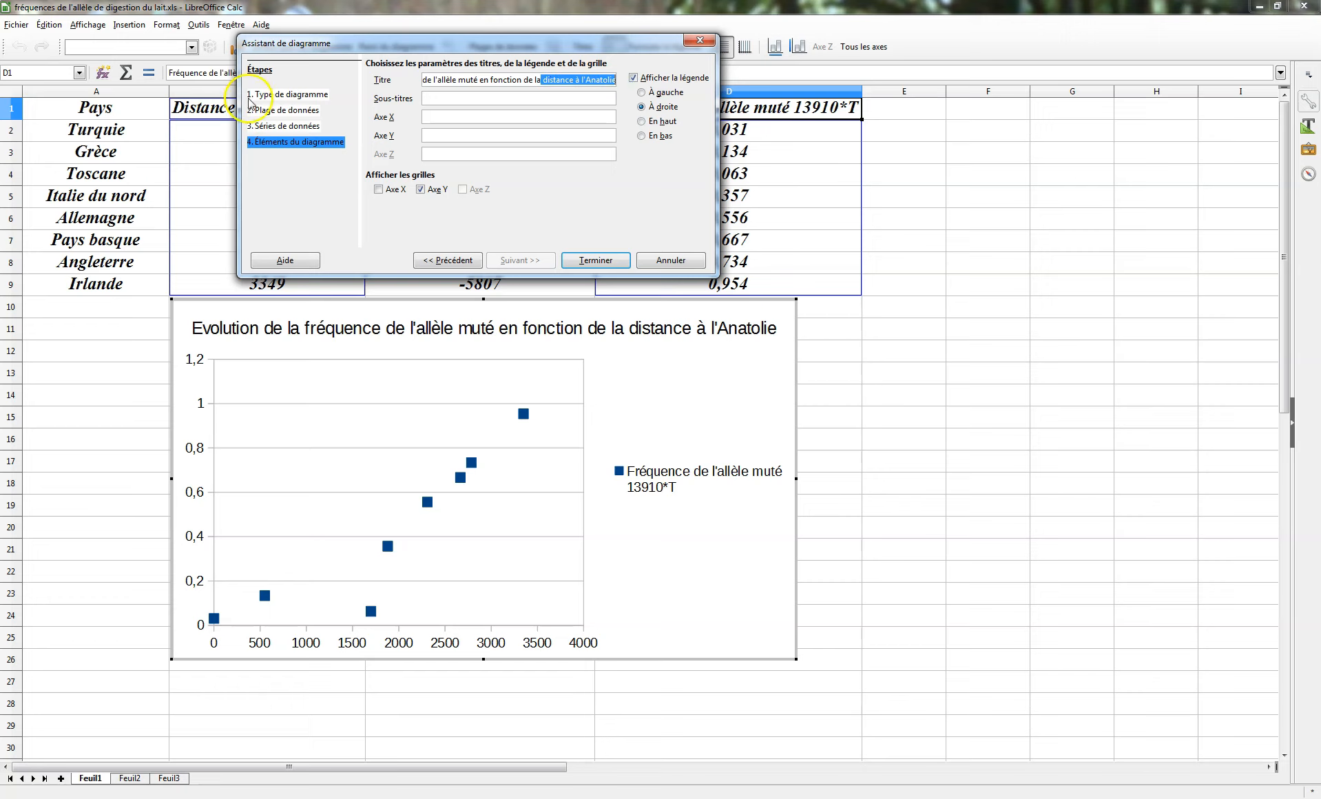
left_click(442, 116)
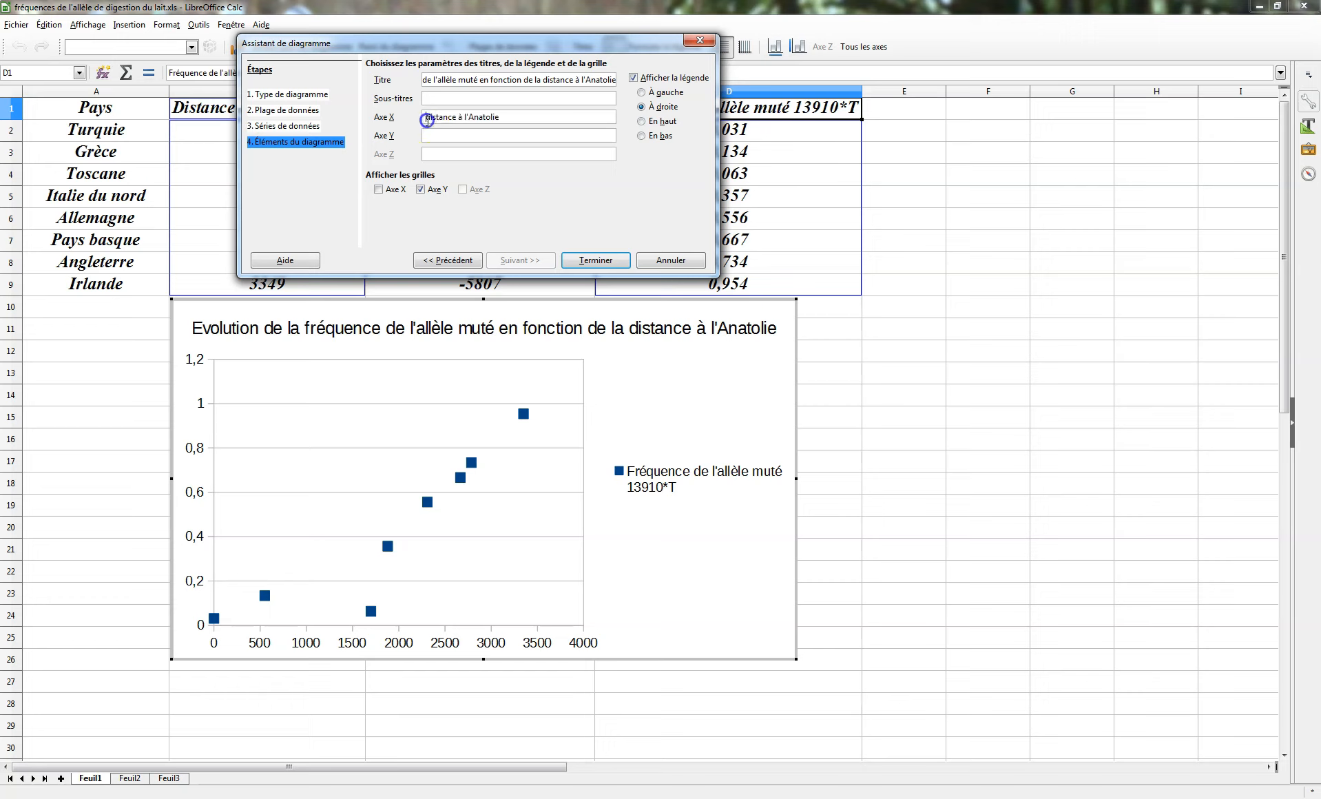
key("Delete")
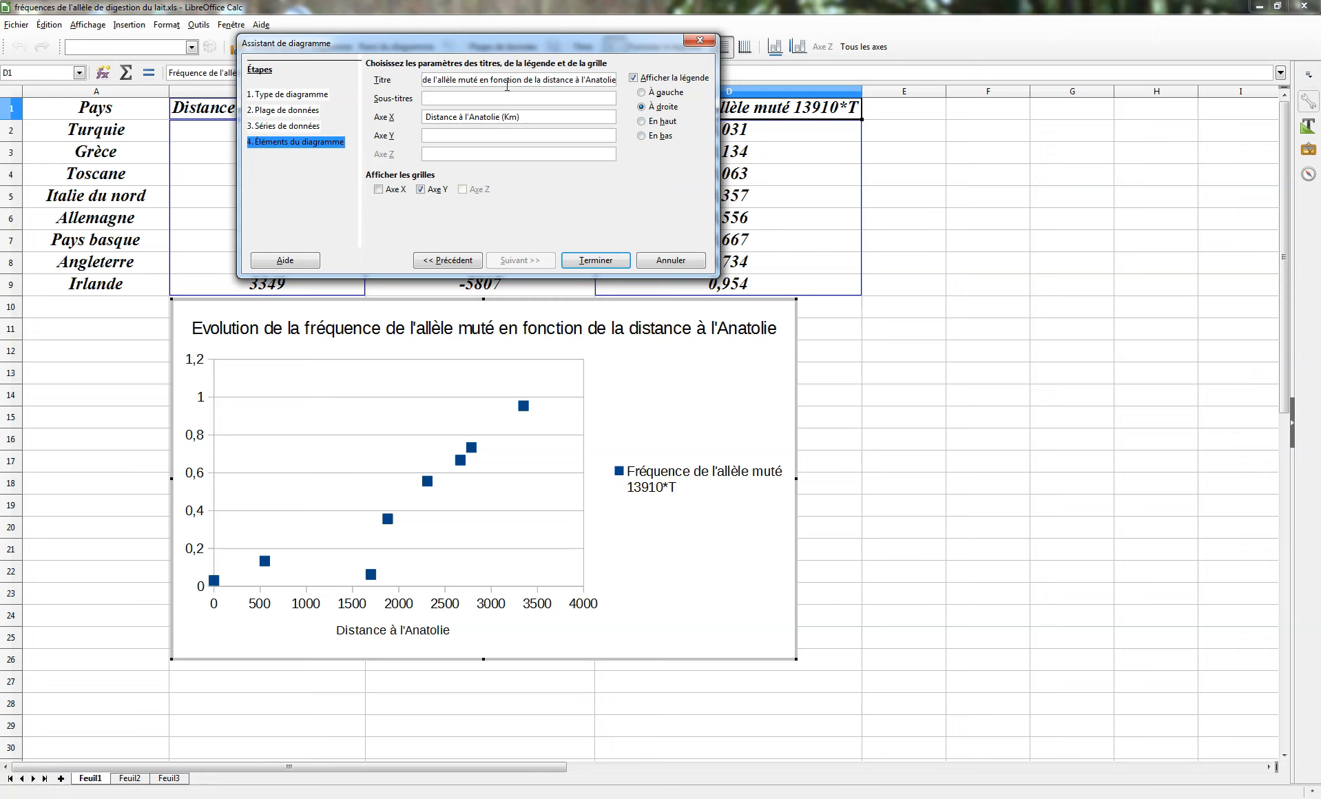
left_click(473, 128)
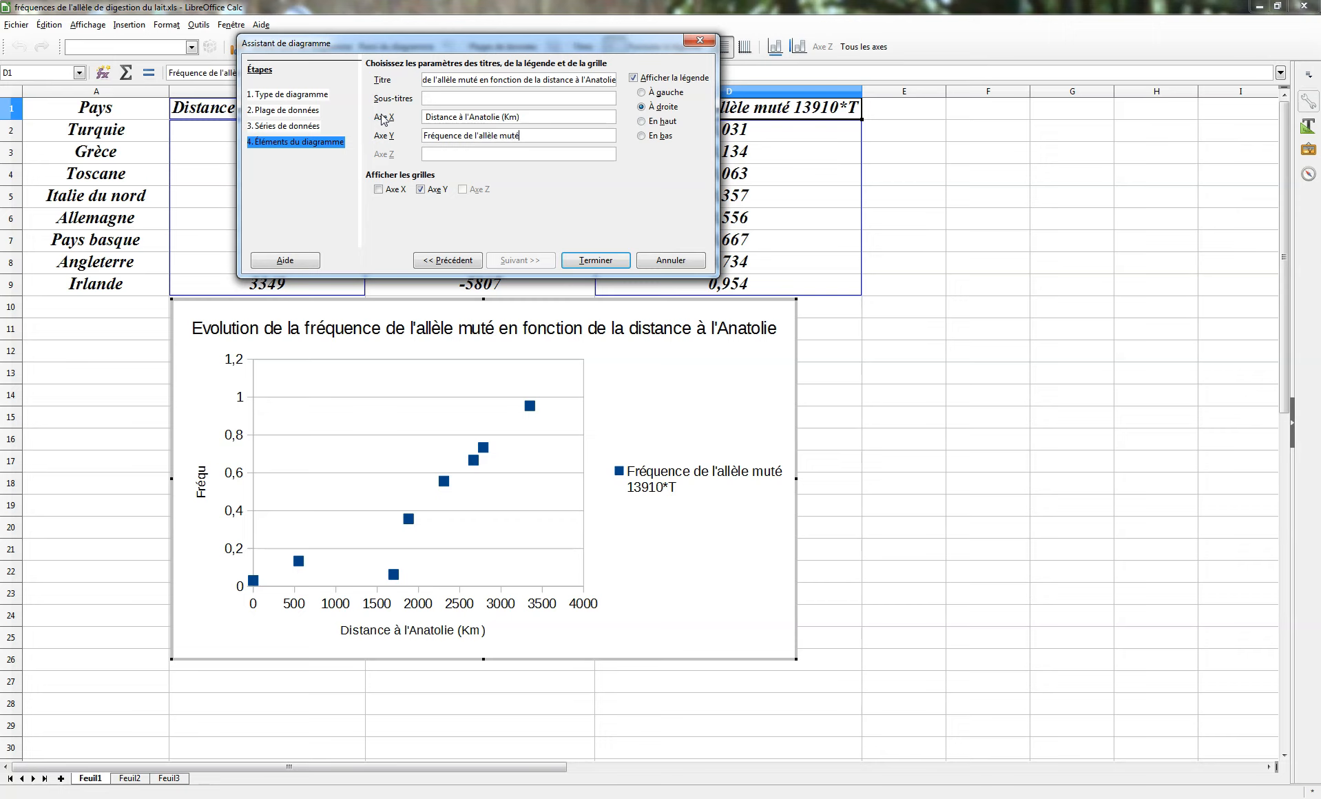
left_click(597, 260)
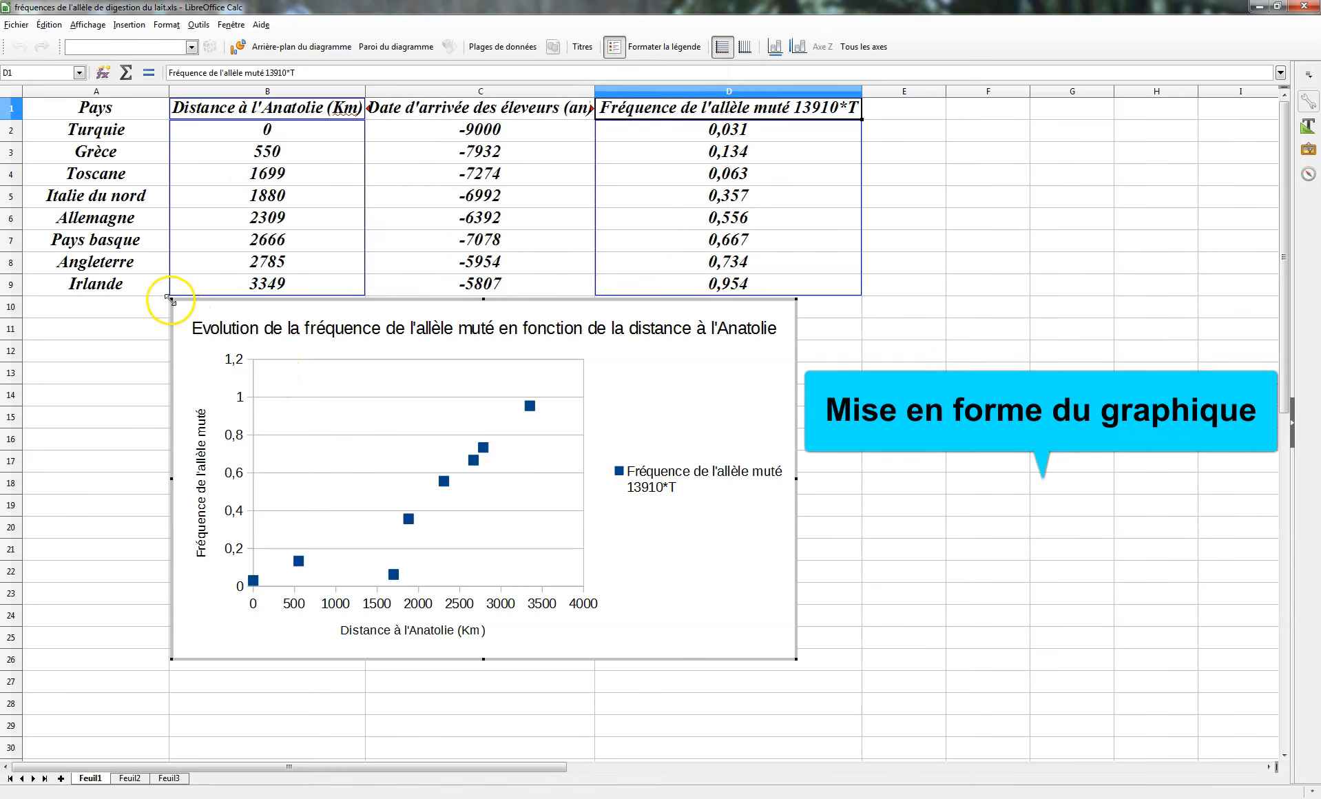
Enlarge the chart to span about rows 2 to 30 from column A into column E, and shrink its plot area near the centre
left_click_drag(170, 297, 25, 121)
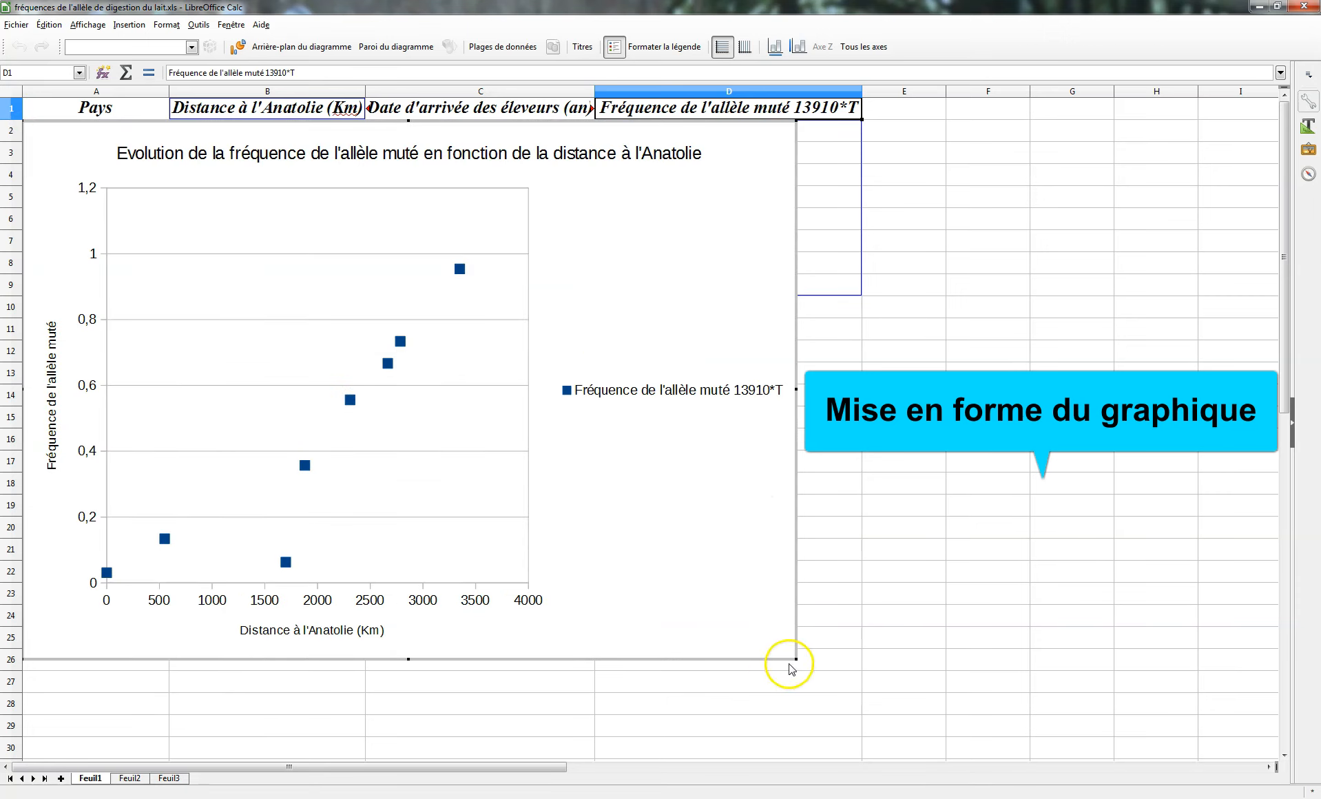
left_click_drag(796, 659, 932, 749)
left_click(520, 196)
left_click_drag(659, 190, 419, 411)
left_click_drag(336, 445, 567, 248)
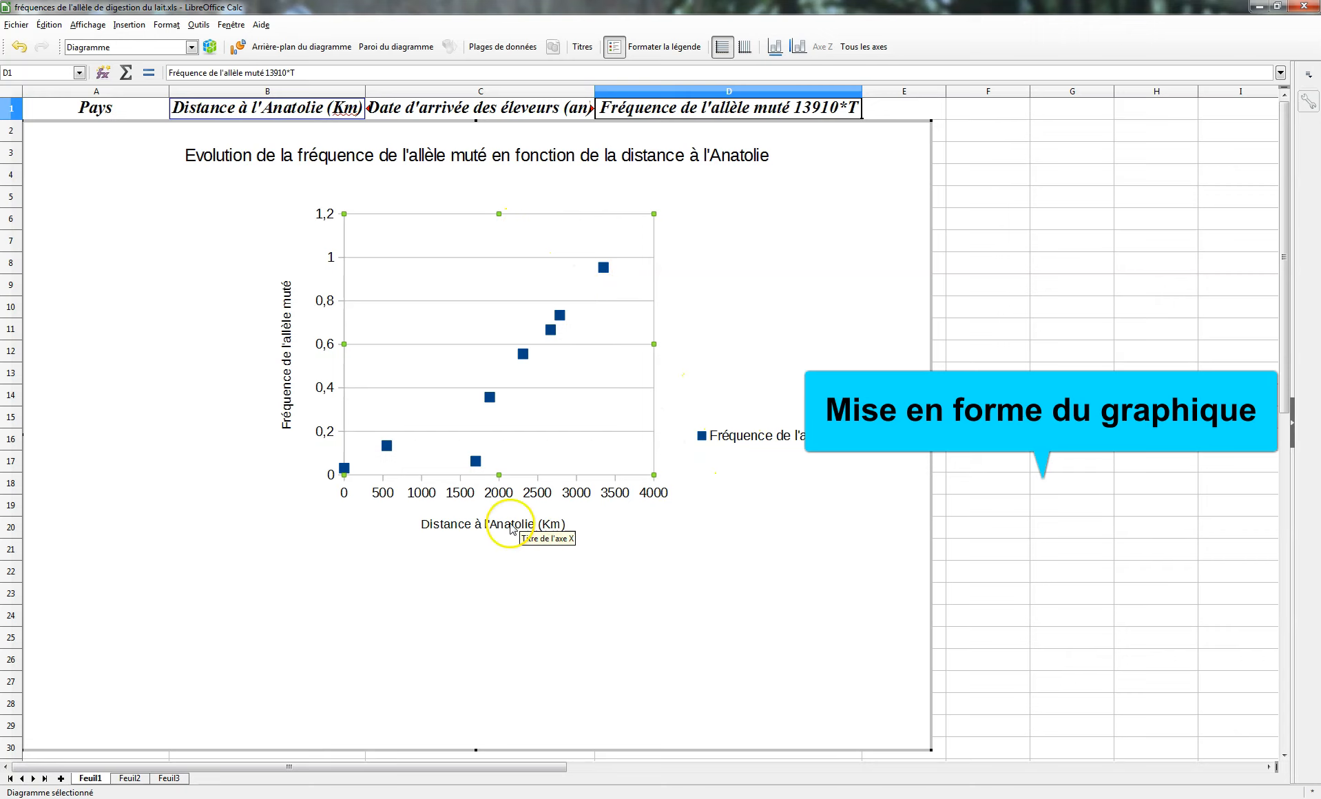
Move the X axis title to the right of the plot area and place the legend just below the lowered plot area
left_click_drag(511, 529, 813, 598)
left_click_drag(777, 432, 433, 620)
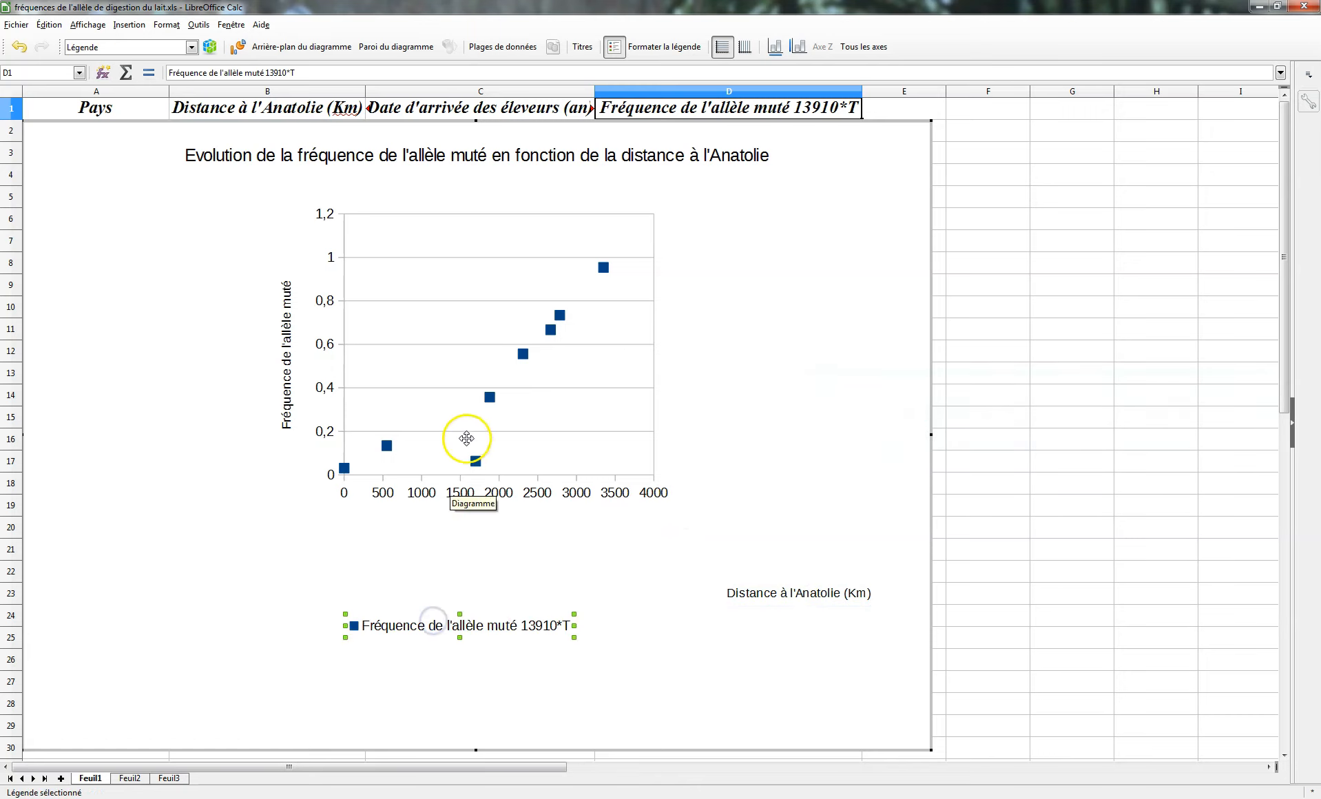
left_click_drag(467, 438, 466, 531)
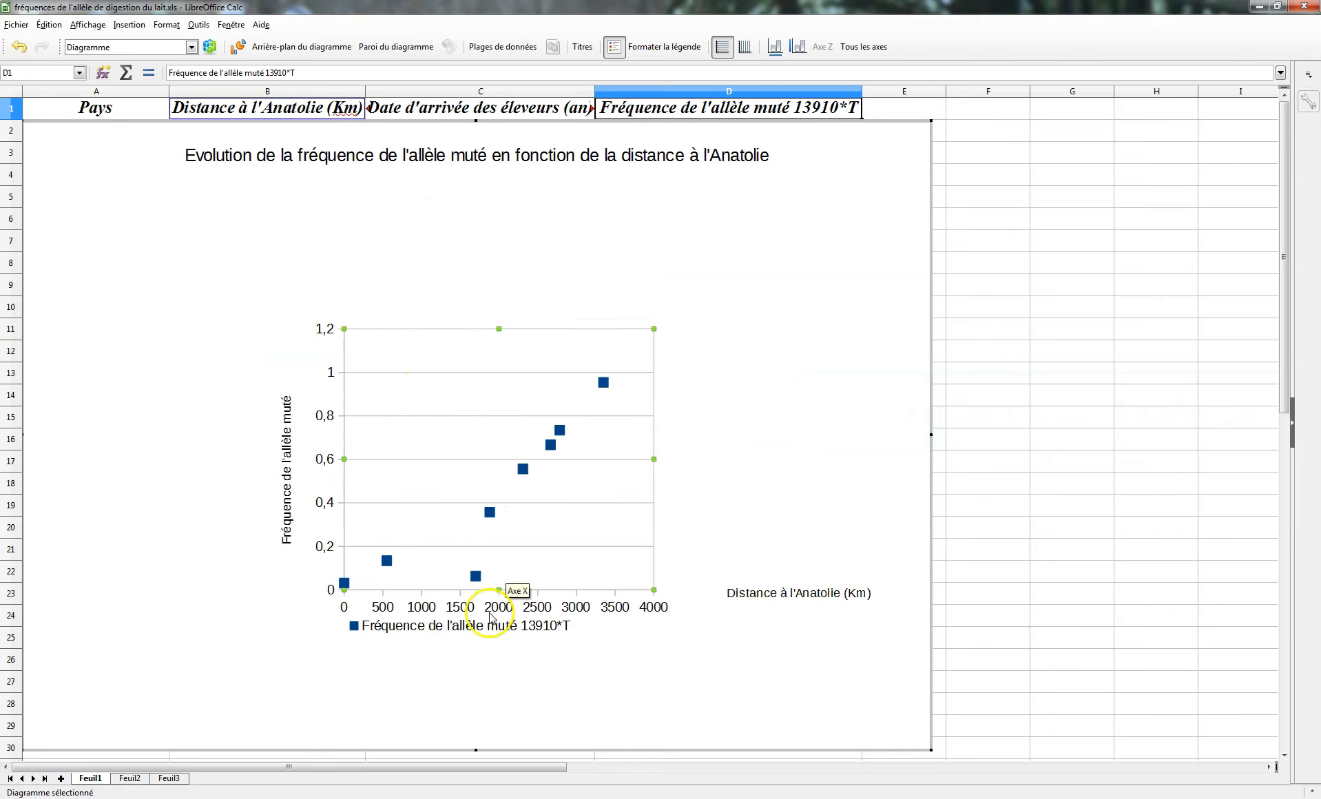
left_click_drag(475, 628, 504, 637)
Widen the plot area toward the X axis title and raise that title slightly beside the axis
left_click(661, 536)
left_click_drag(658, 452, 705, 461)
left_click_drag(783, 594, 783, 580)
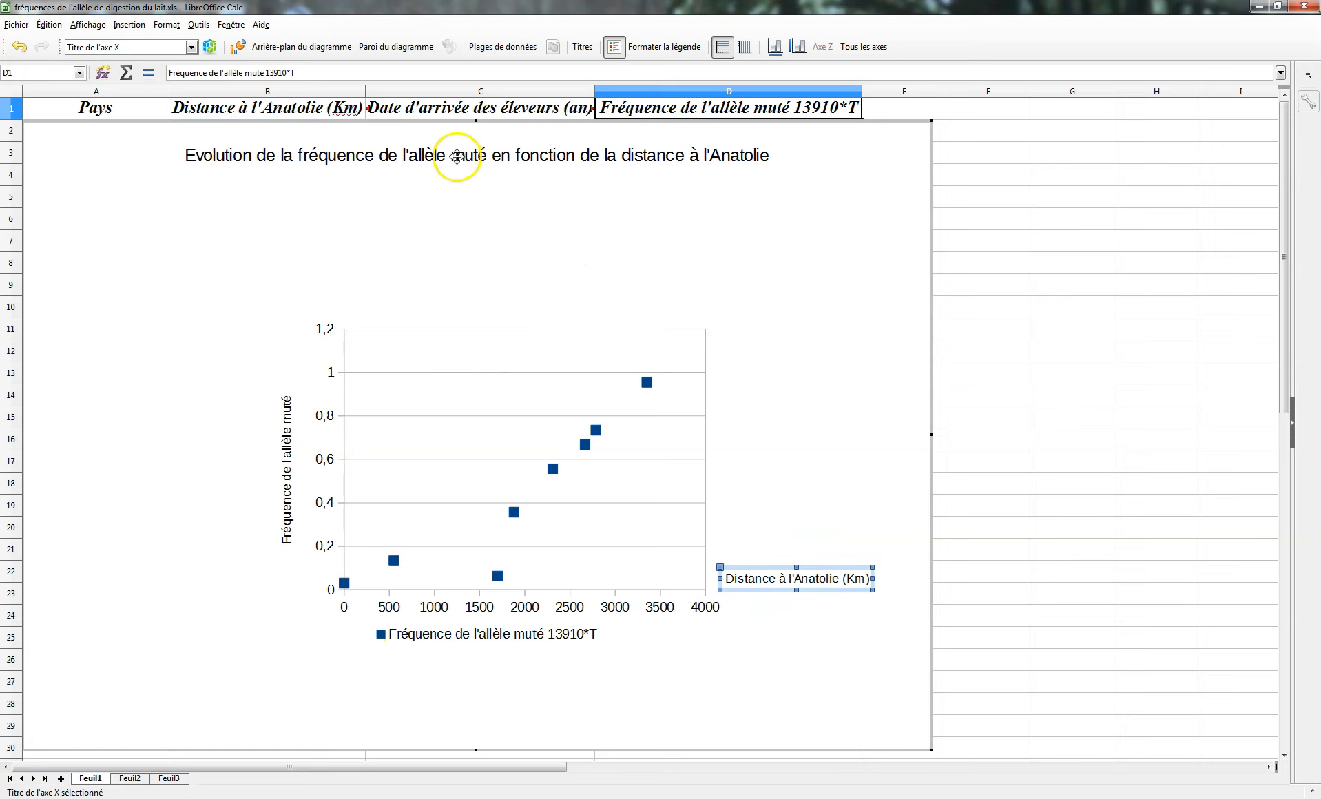
Extend the plot area toward the chart's upper-left corner and move the main title and legend beneath it
left_click(349, 339)
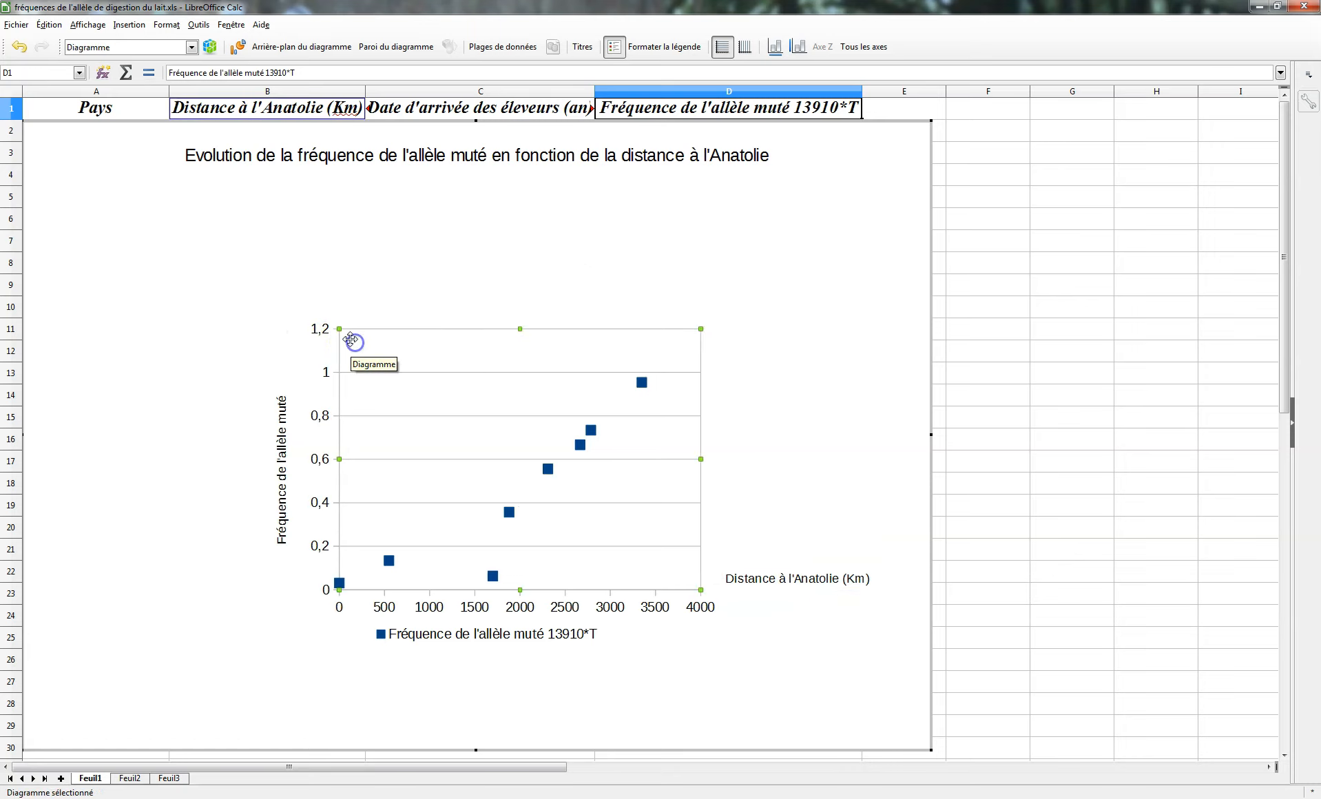
left_click_drag(339, 329, 95, 223)
left_click_drag(342, 157, 303, 697)
left_click_drag(439, 633, 316, 704)
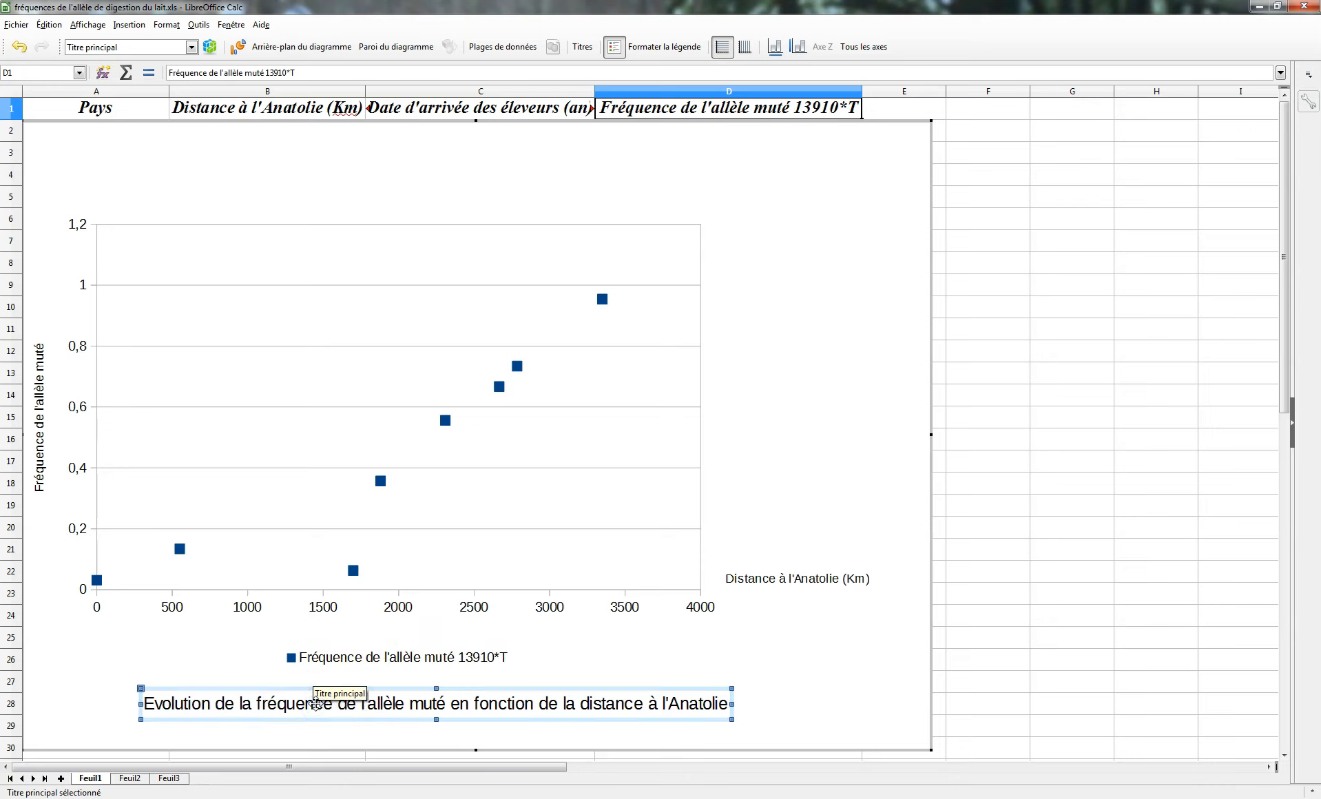
Format the chart's main title with a simple underline, bold style and font size 14
right_click(319, 707)
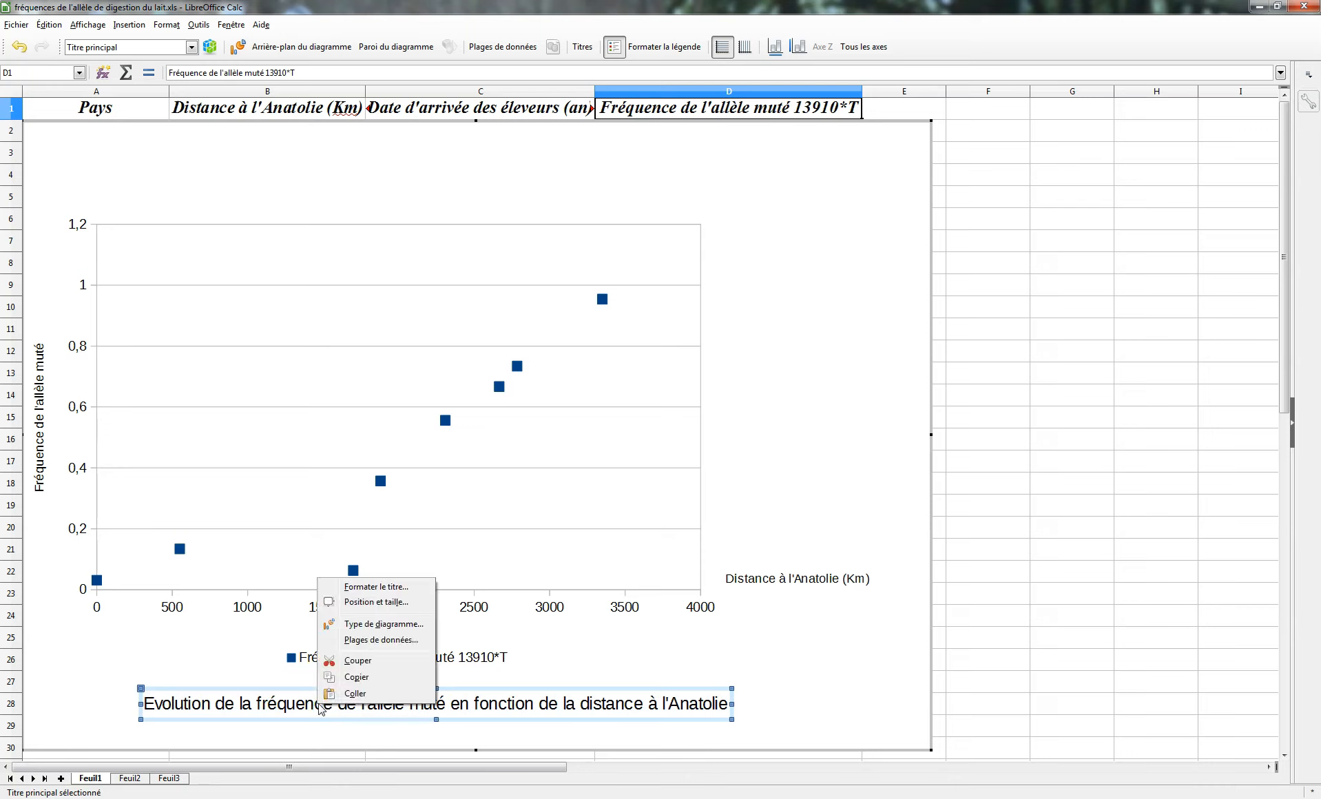
left_click(375, 587)
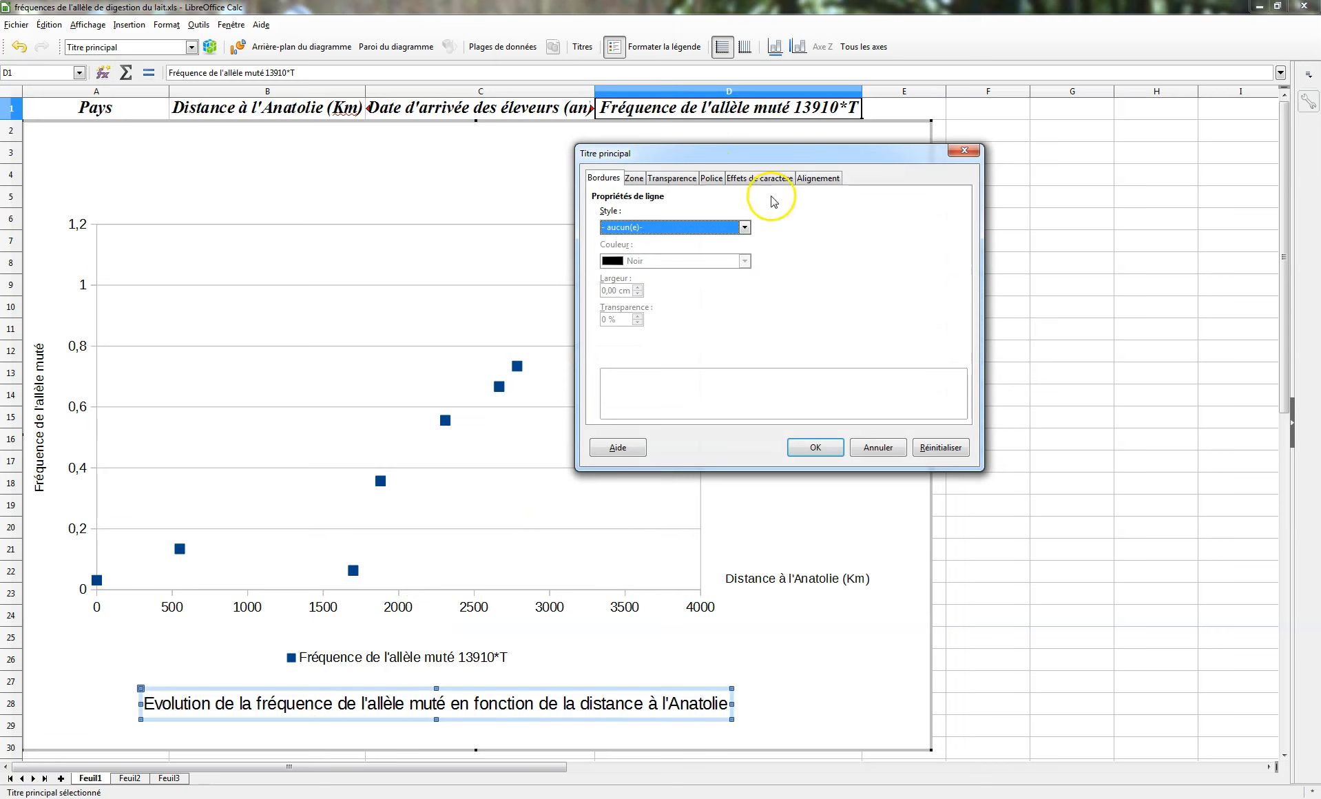
left_click(776, 178)
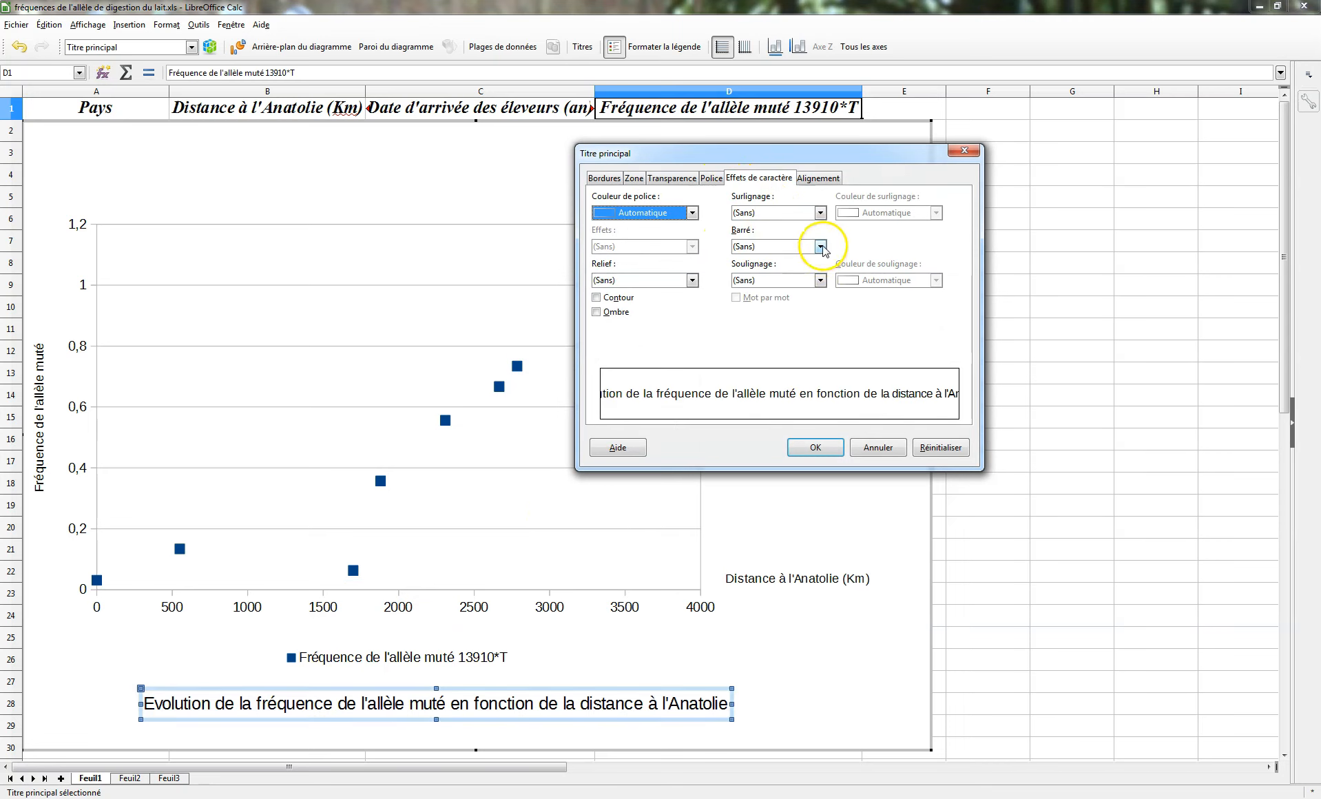
left_click(822, 280)
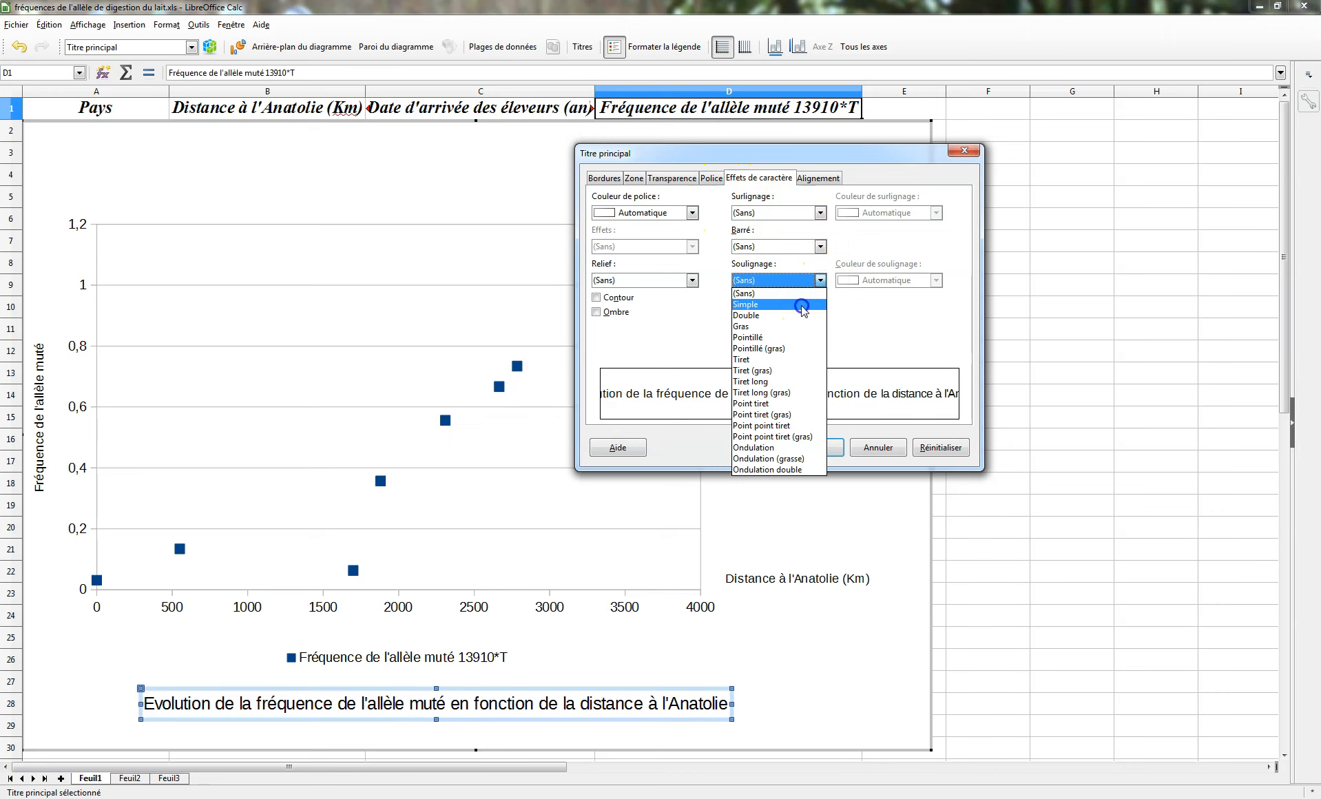
left_click(800, 304)
left_click(710, 178)
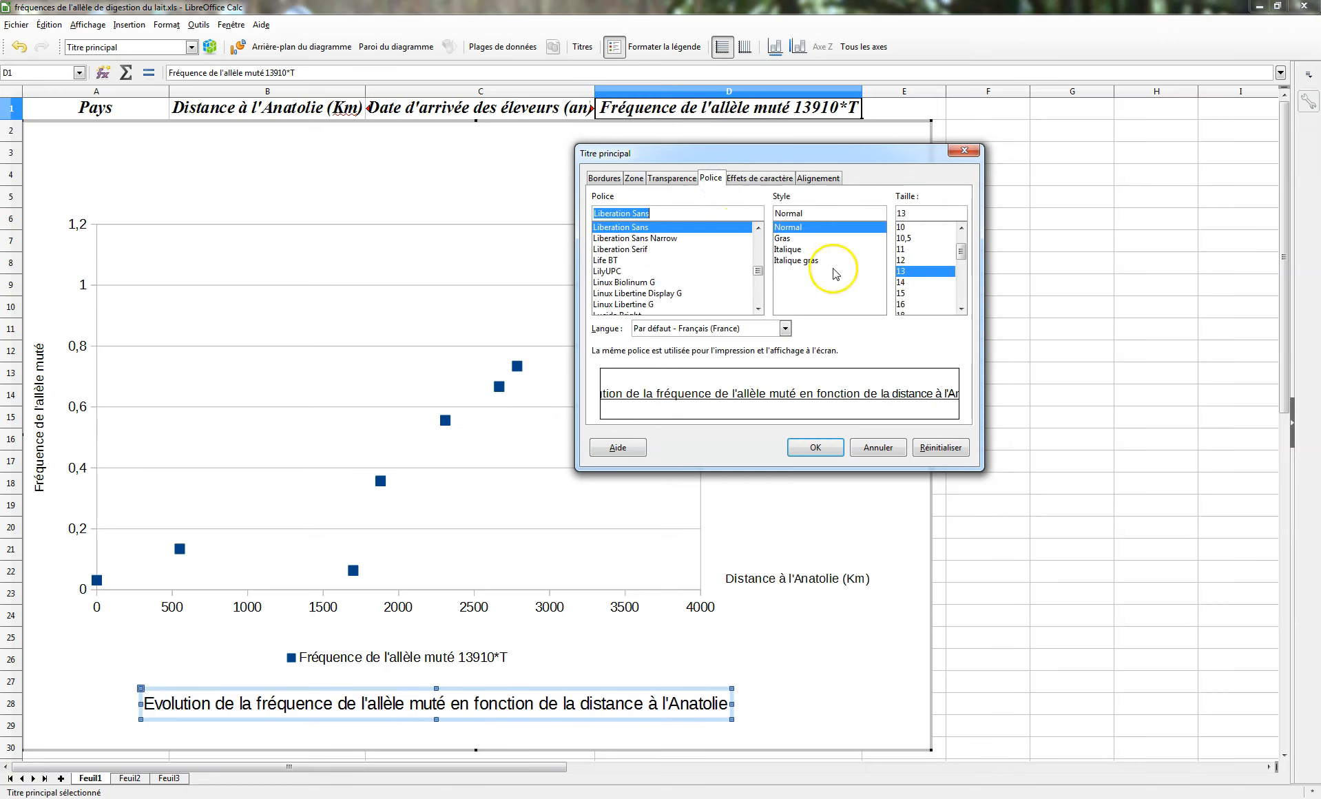
left_click(907, 283)
left_click(783, 237)
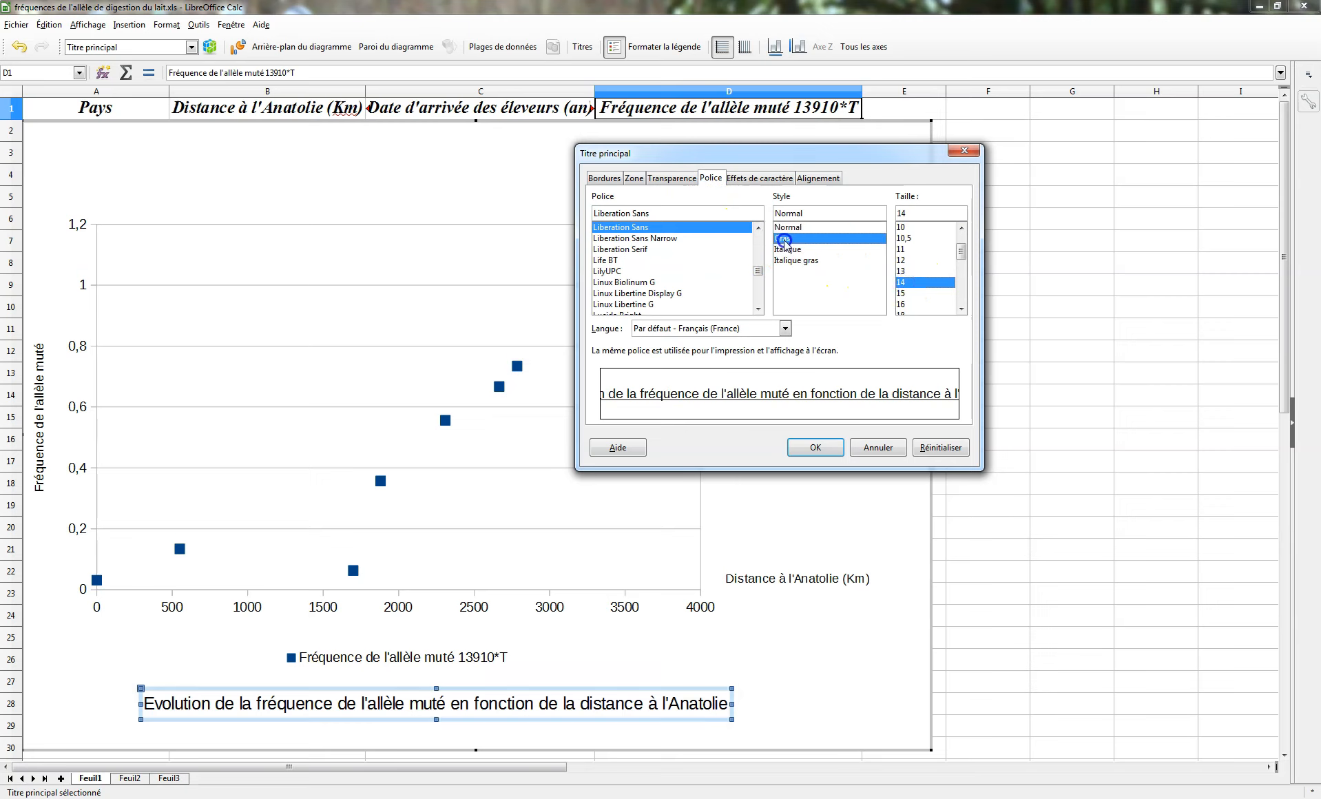
left_click(813, 447)
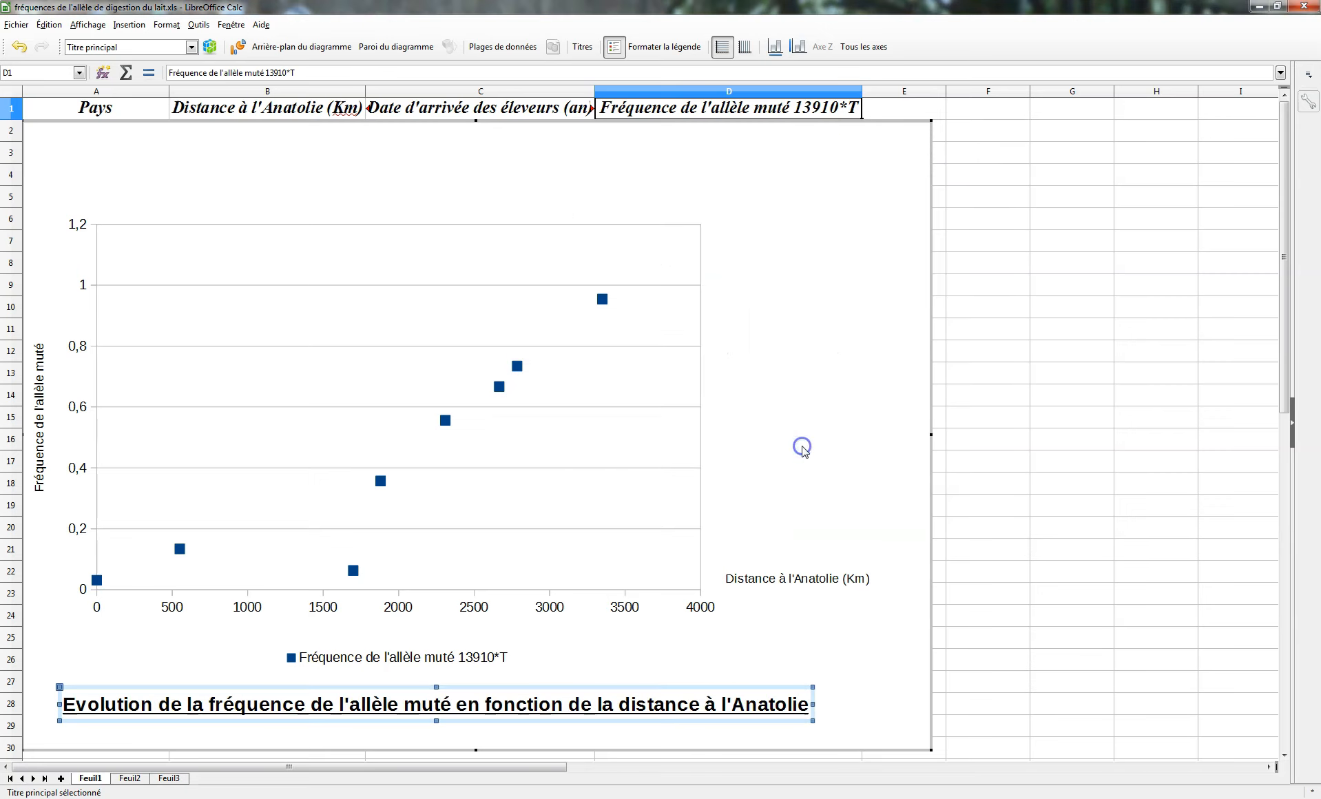
Shift the X axis title slightly down and to the right, and move the plot area toward it
left_click_drag(763, 580, 798, 597)
left_click(671, 559)
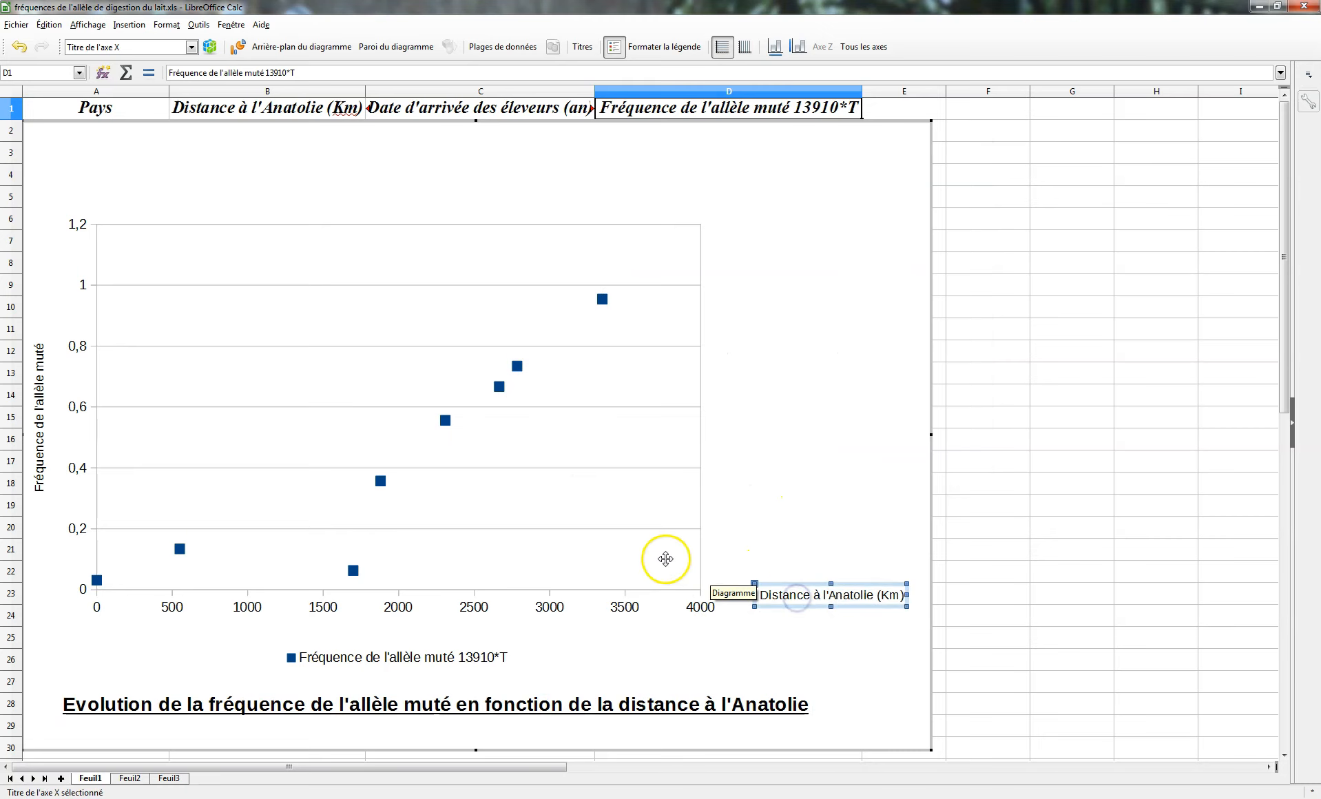
left_click_drag(676, 578, 697, 576)
Set the Y axis title's text orientation to 0 degrees so it reads horizontally
left_click(69, 436)
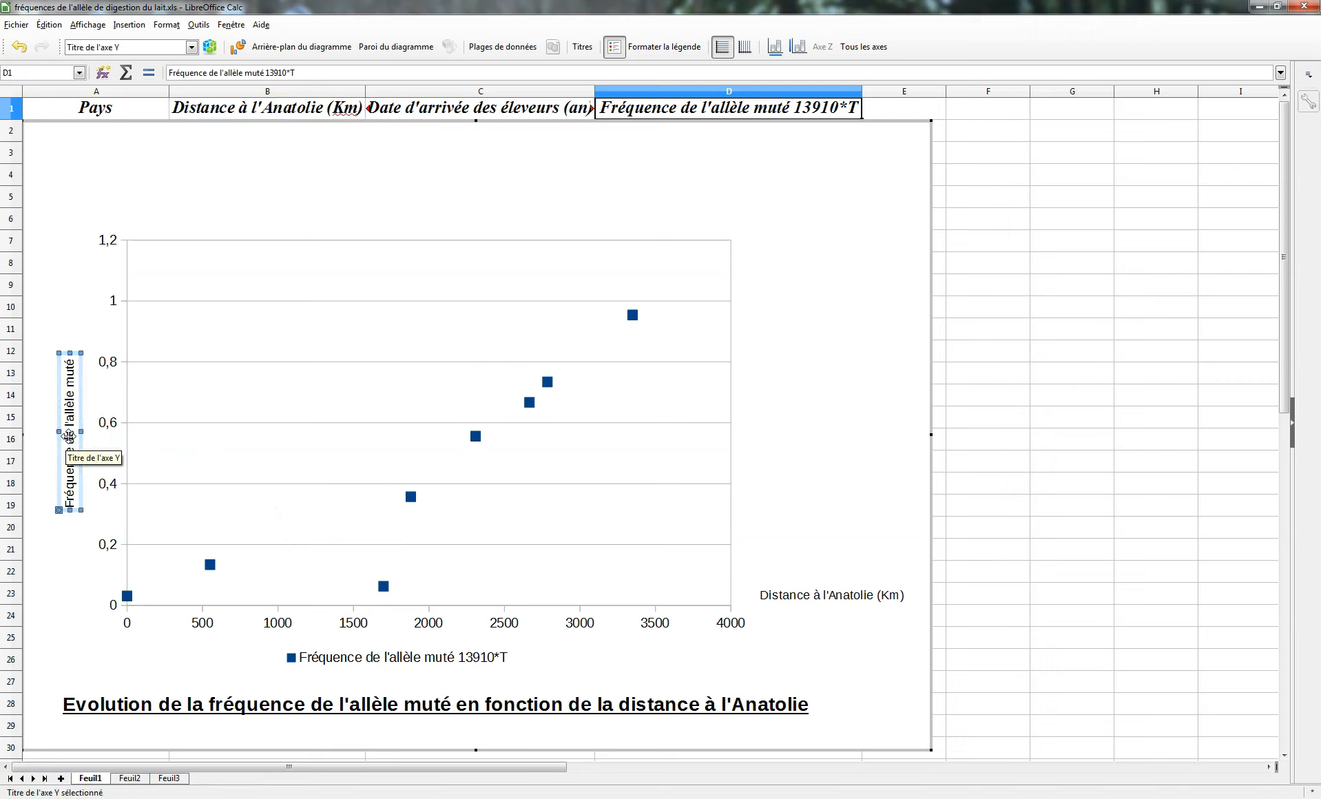
right_click(68, 436)
left_click(87, 448)
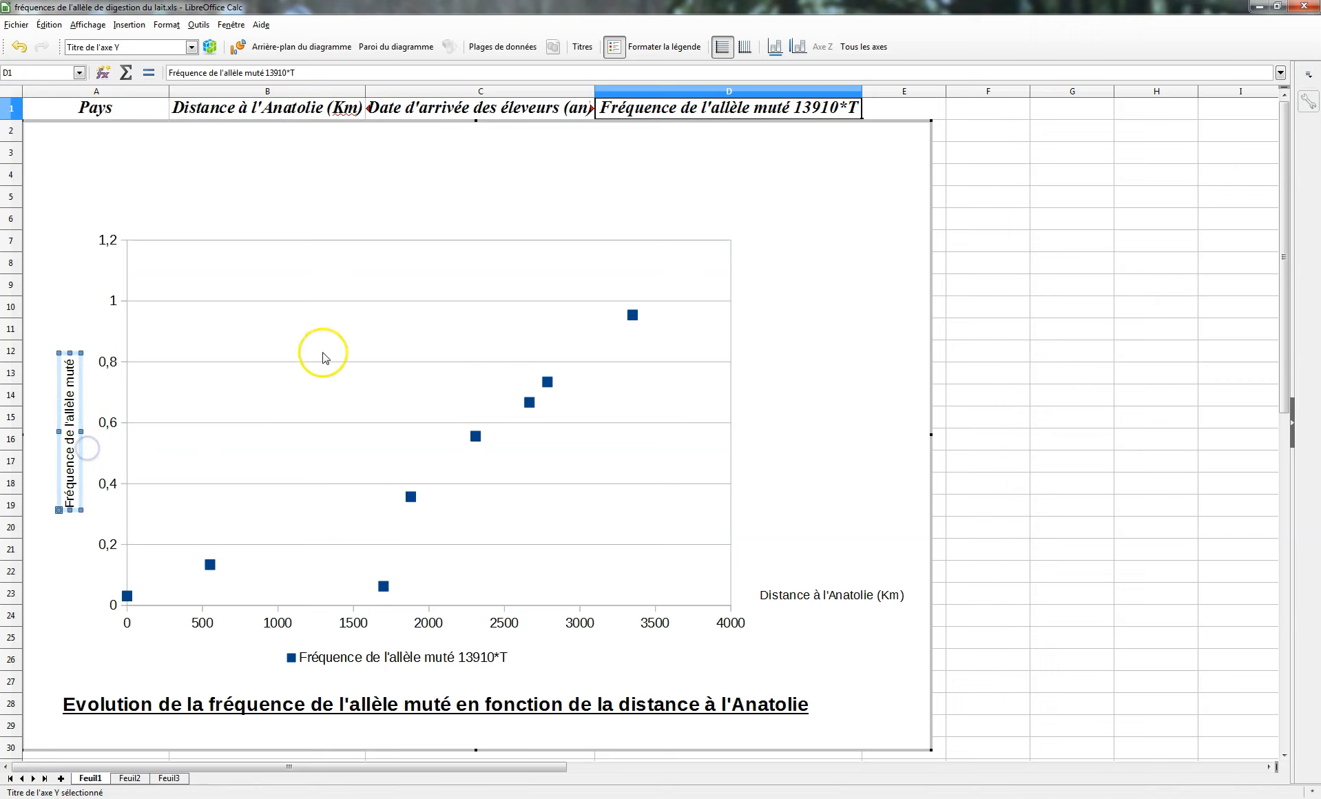
left_click(824, 178)
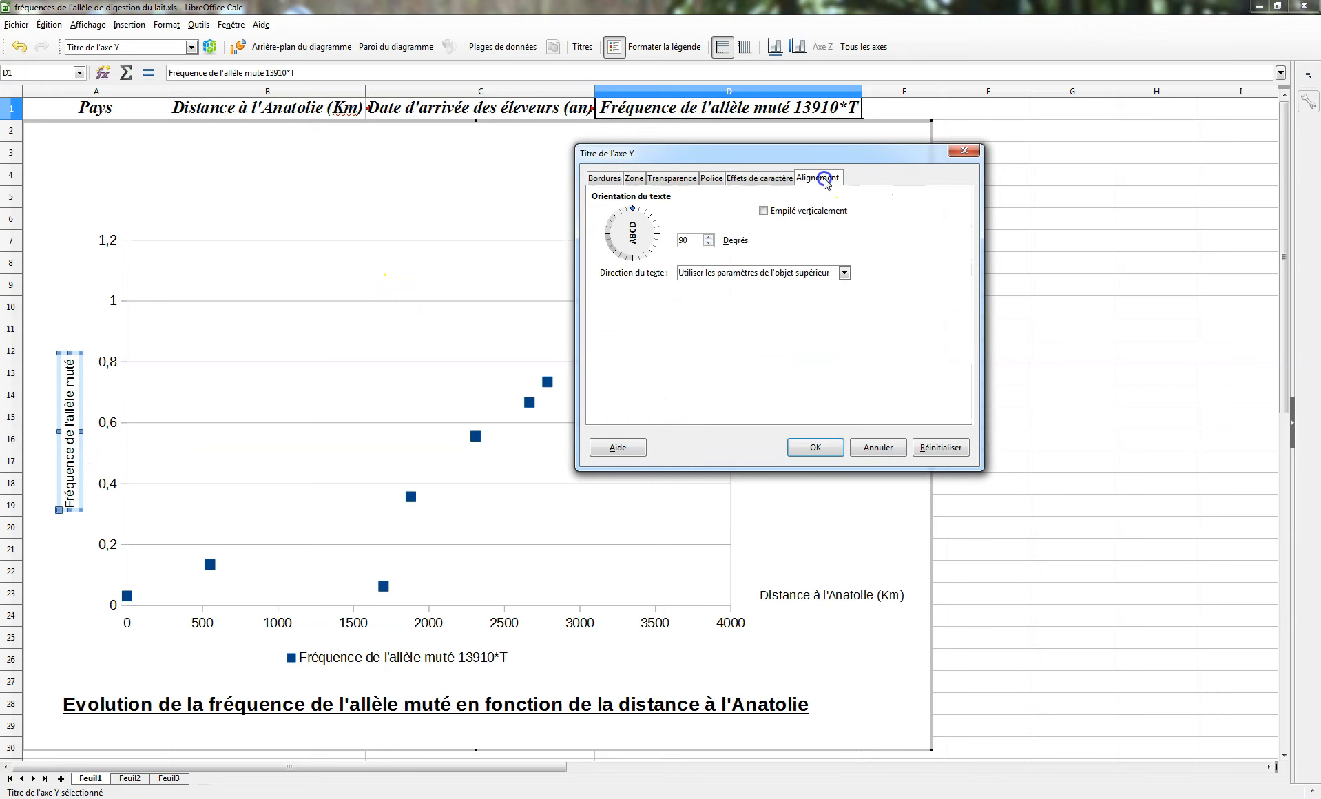
mouse_move(659, 243)
left_mouse_down()
mouse_move(648, 241)
mouse_move(658, 233)
left_mouse_up()
left_click(814, 446)
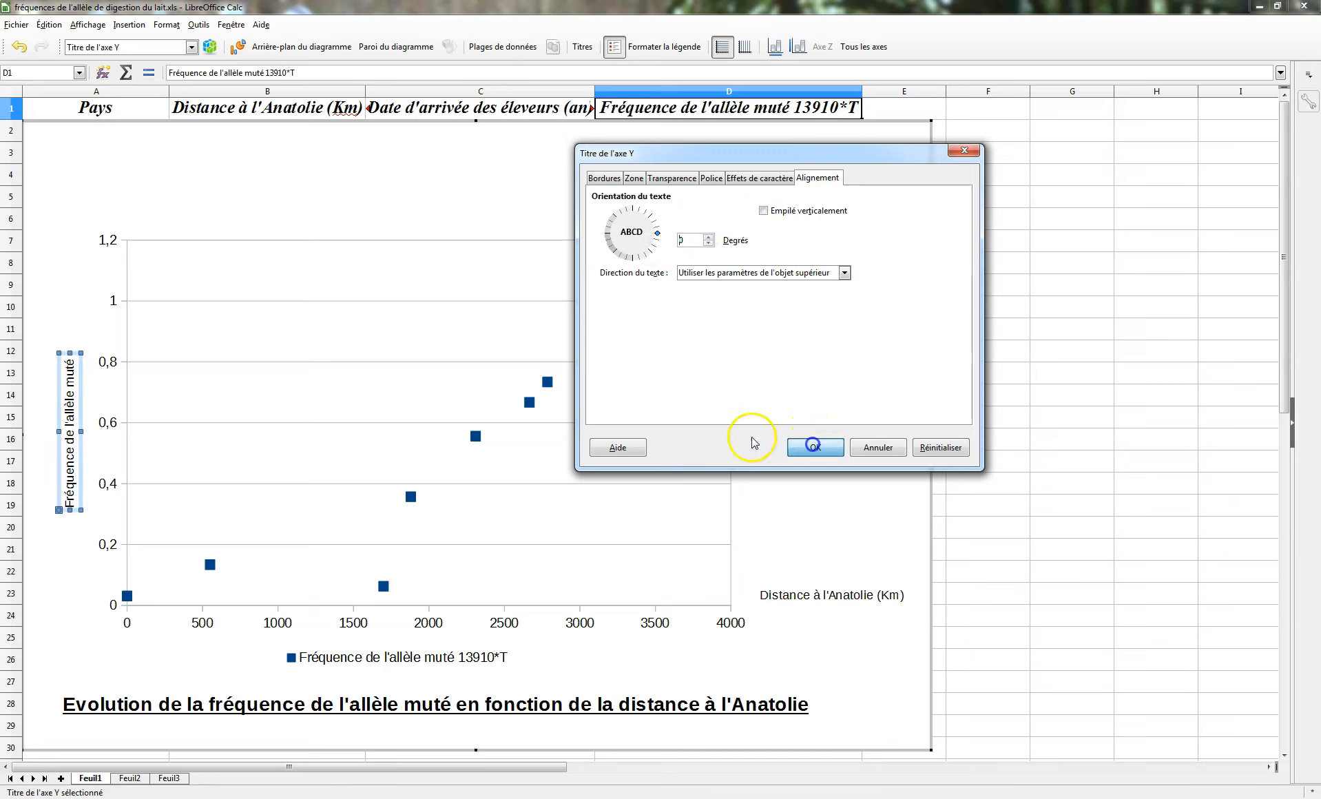
left_click(826, 446)
Move the Y axis title above the top of the Y axis
left_click_drag(89, 445, 111, 226)
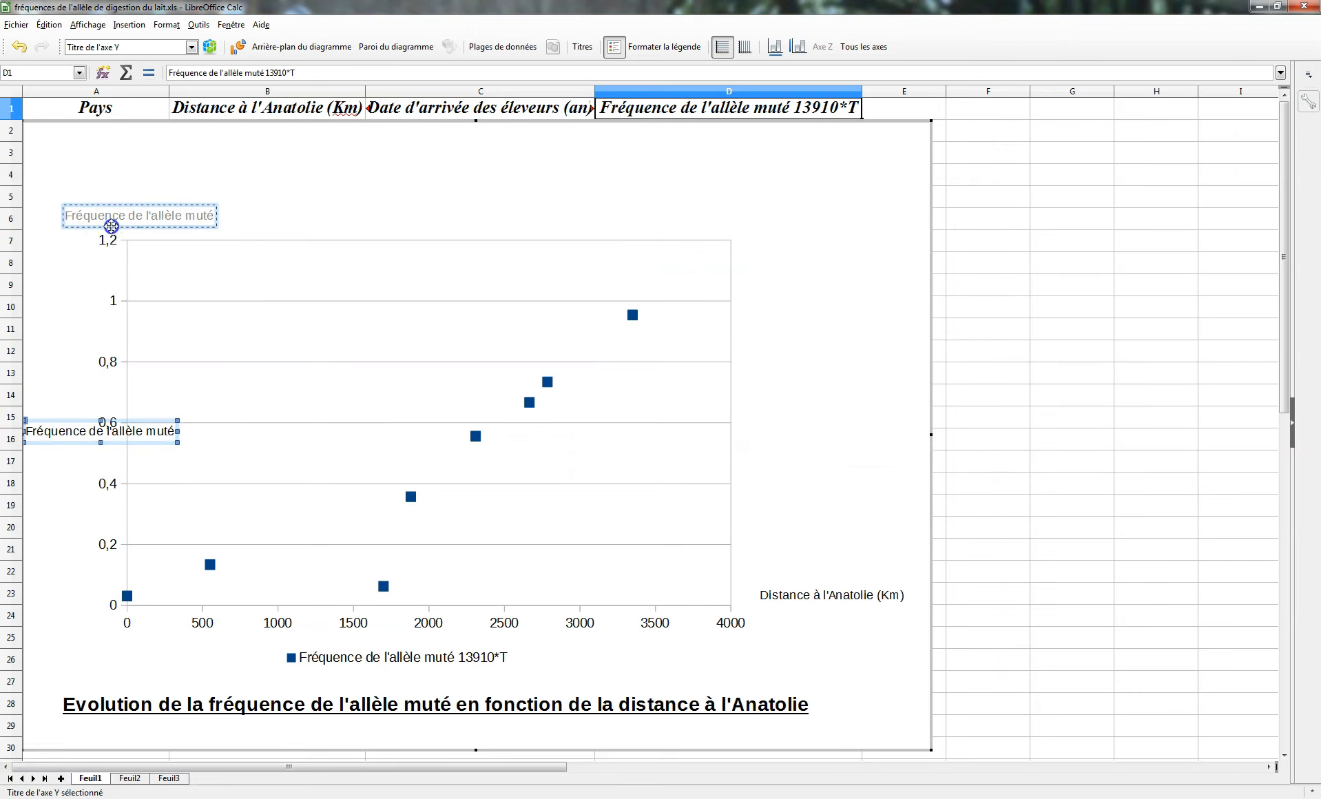
left_click_drag(111, 226, 112, 226)
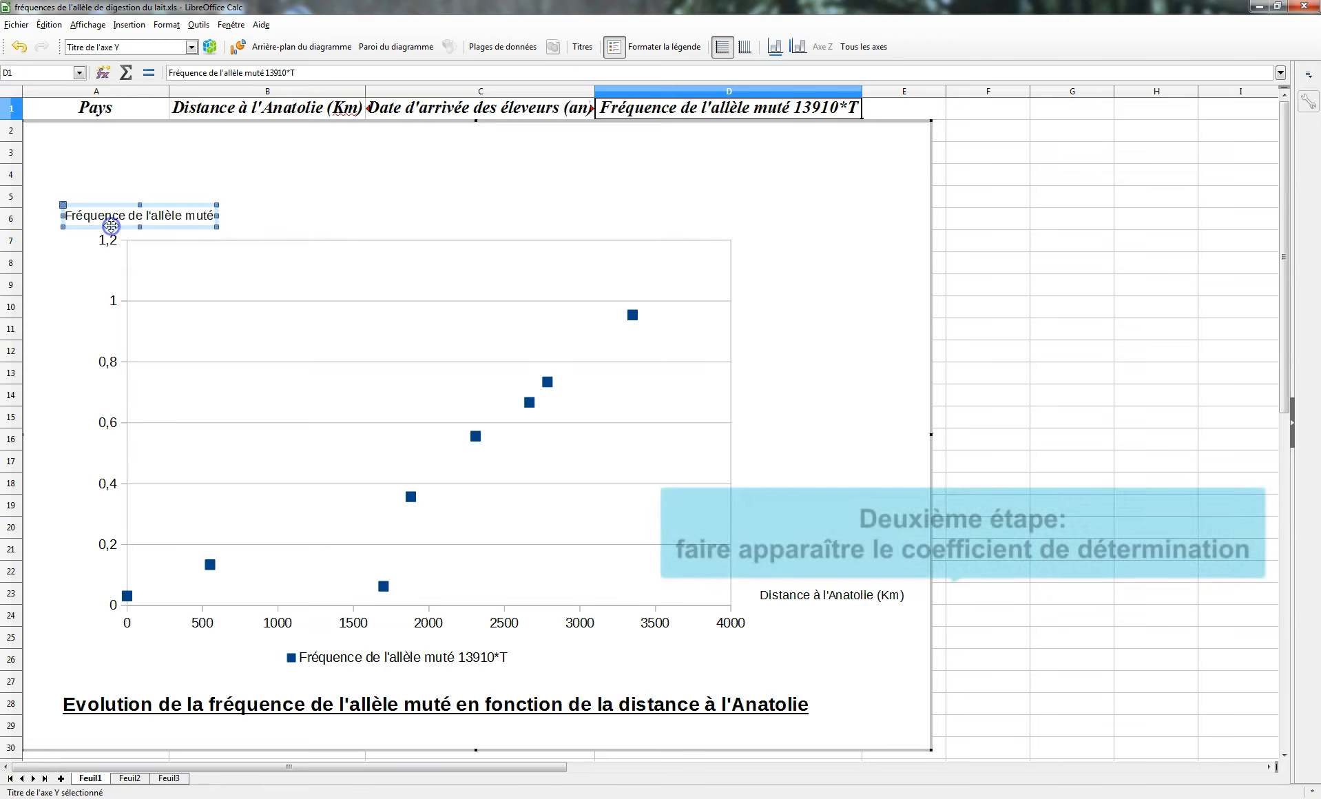
left_click(308, 182)
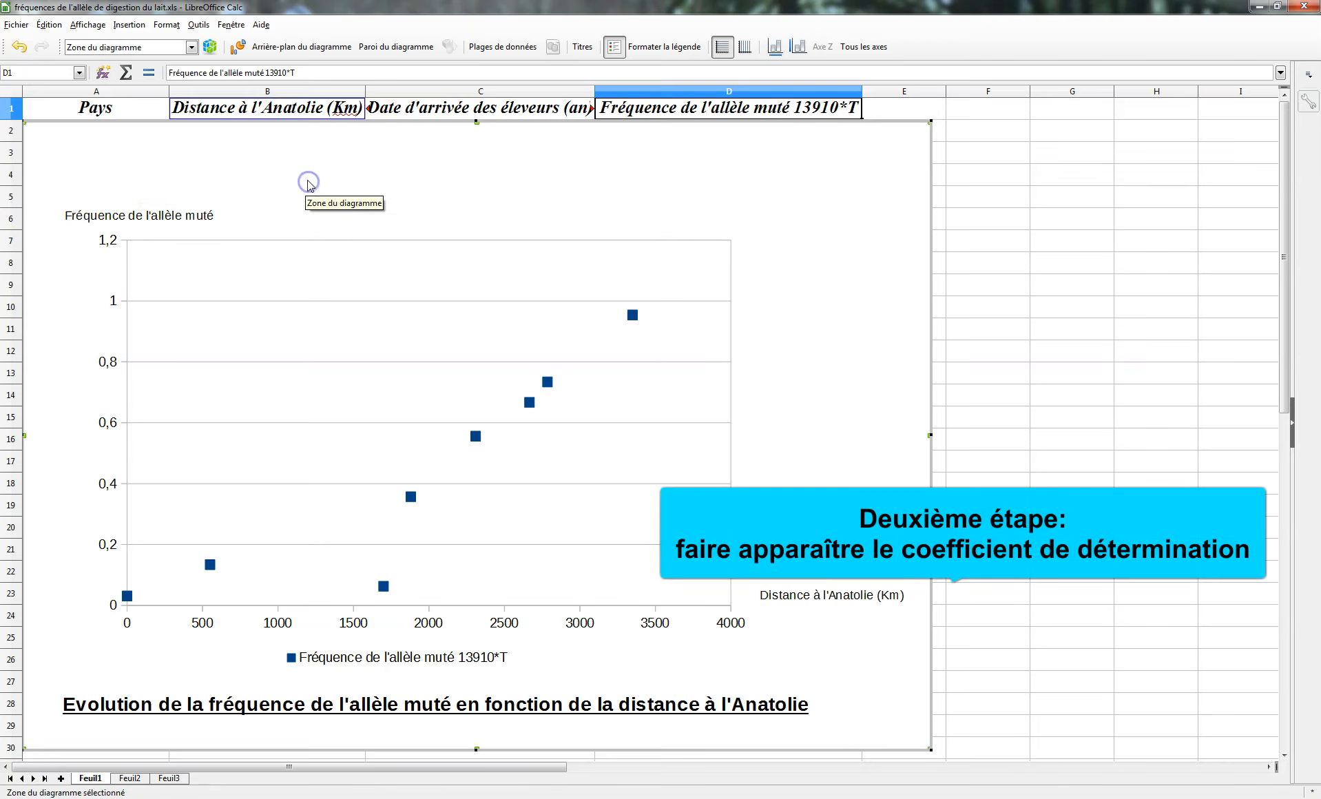